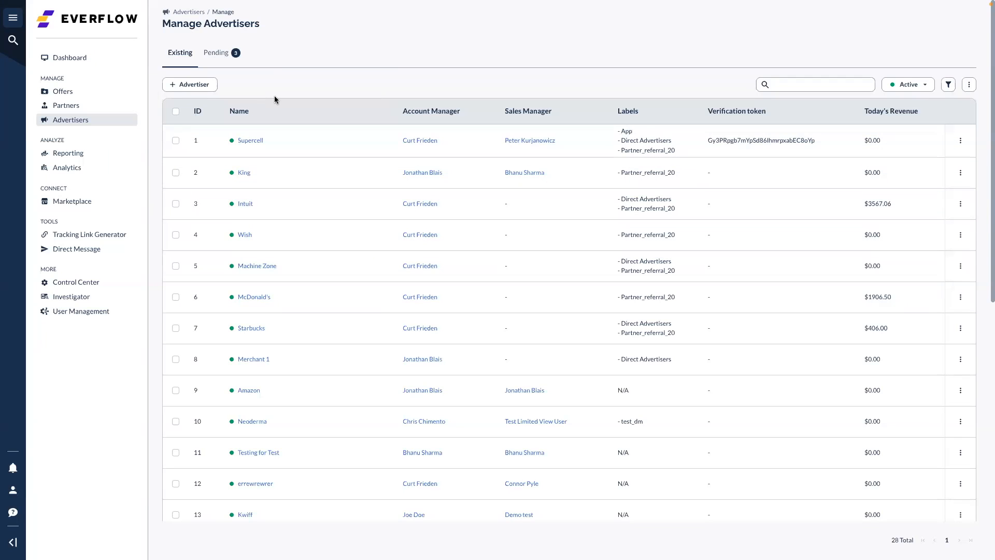
Scroll the Manage Advertisers list of 28 active and 3 pending advertisers
scroll(275, 95, down, 1)
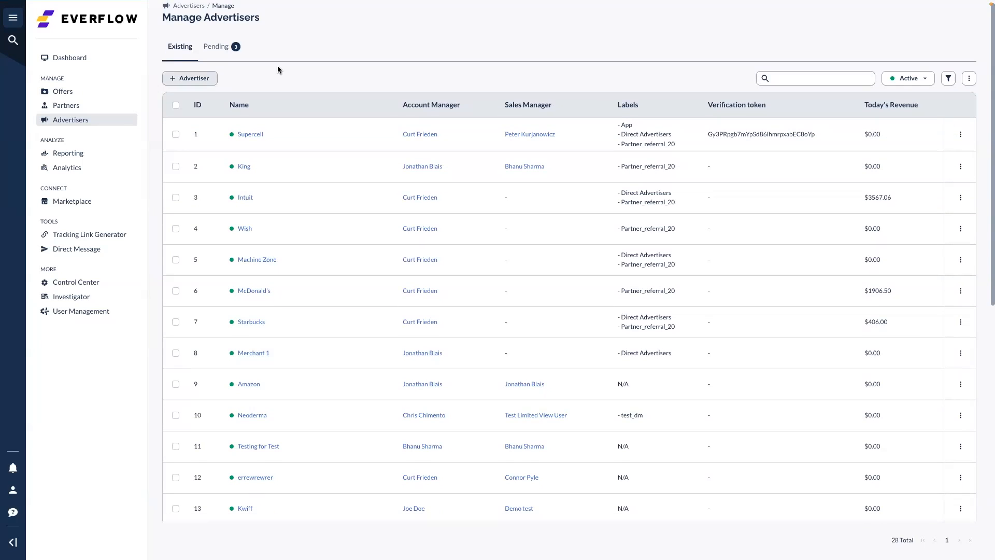
click(206, 78)
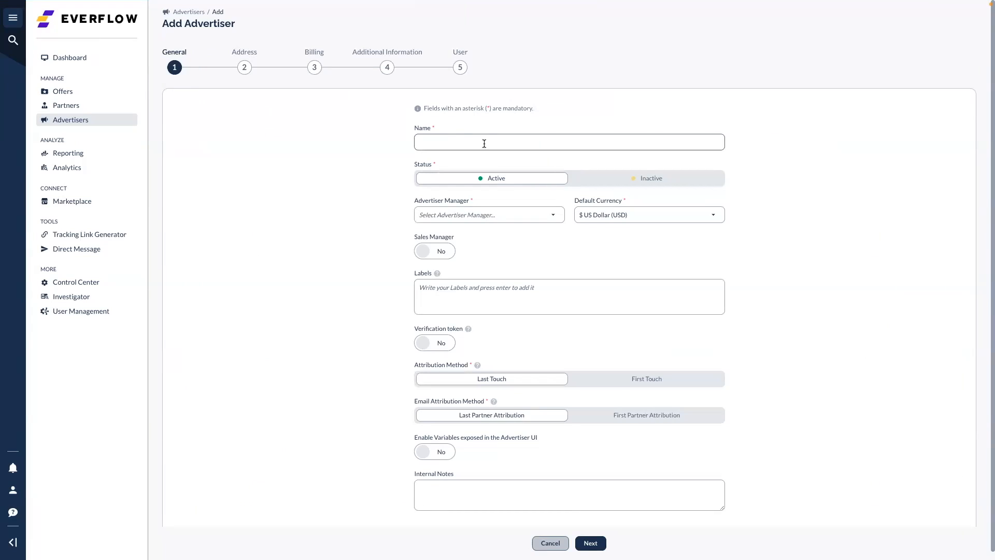
click(551, 543)
scroll(283, 330, down, 2)
scroll(283, 330, down, 2)
scroll(283, 330, up, 1)
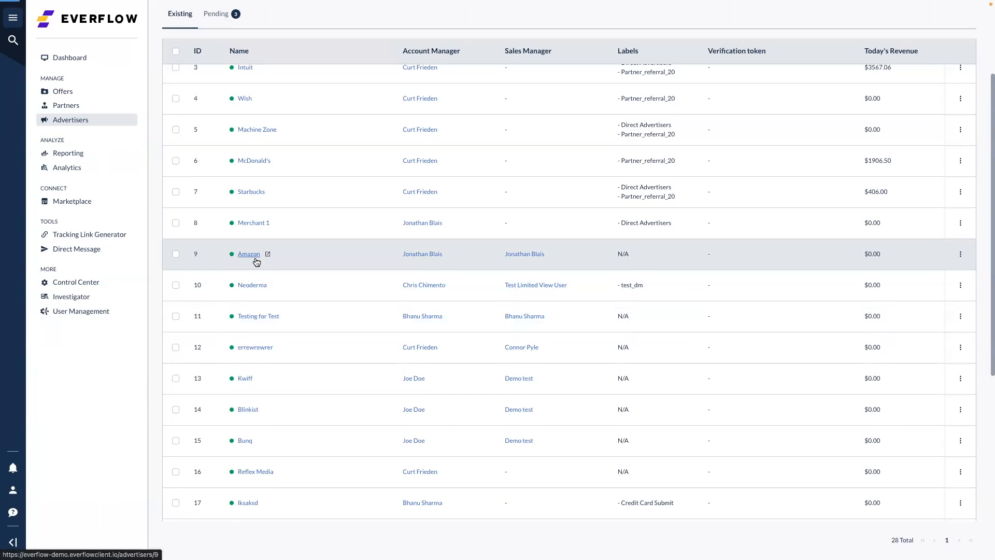
Open Amazon's advertiser details and edit its General settings
click(249, 254)
click(551, 93)
click(537, 109)
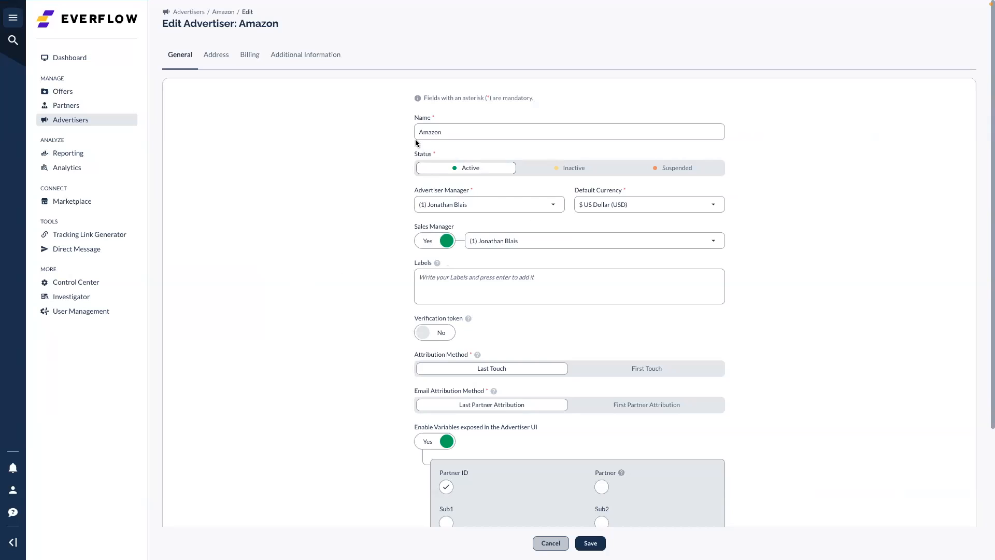
Check the name Amazon and the Advertiser Manager choices without changing anything
drag(451, 132, 402, 129)
click(354, 155)
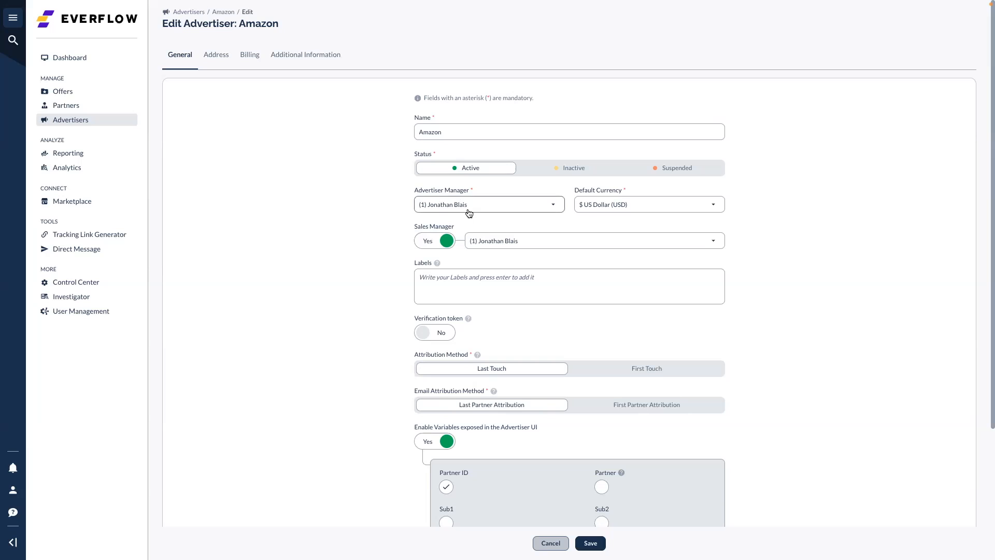
click(503, 212)
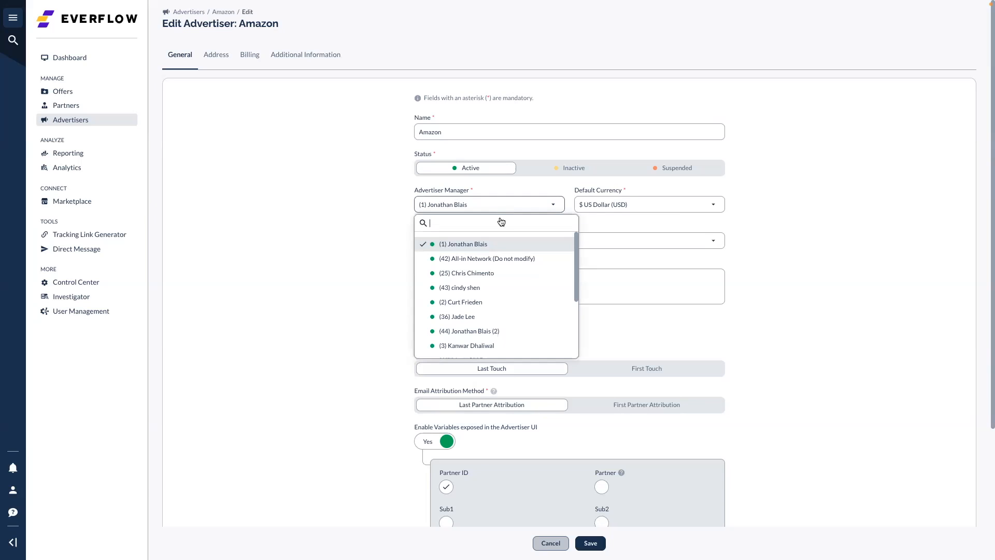
click(366, 208)
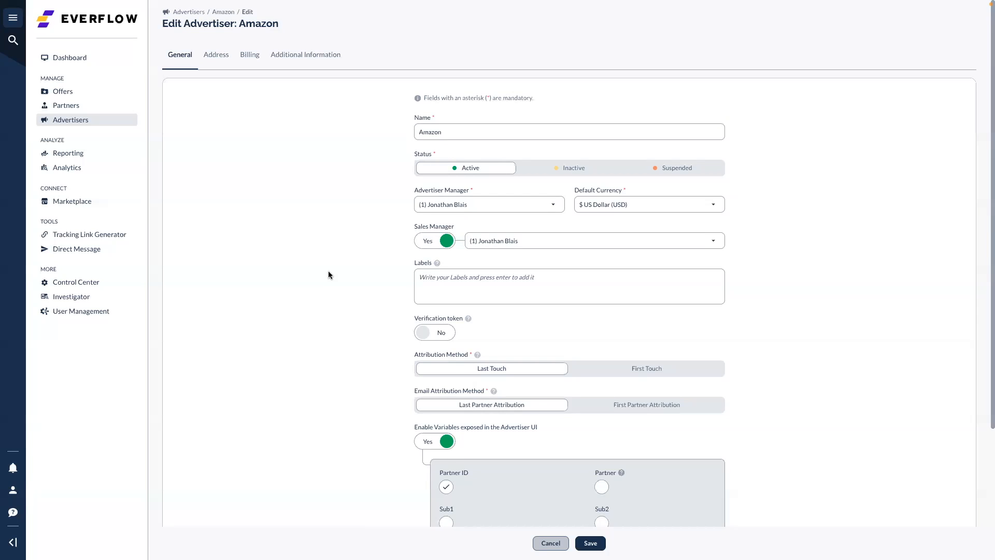
Set Sales Manager to No and add the tag 'label' to Amazon's Labels
scroll(329, 271, down, 1)
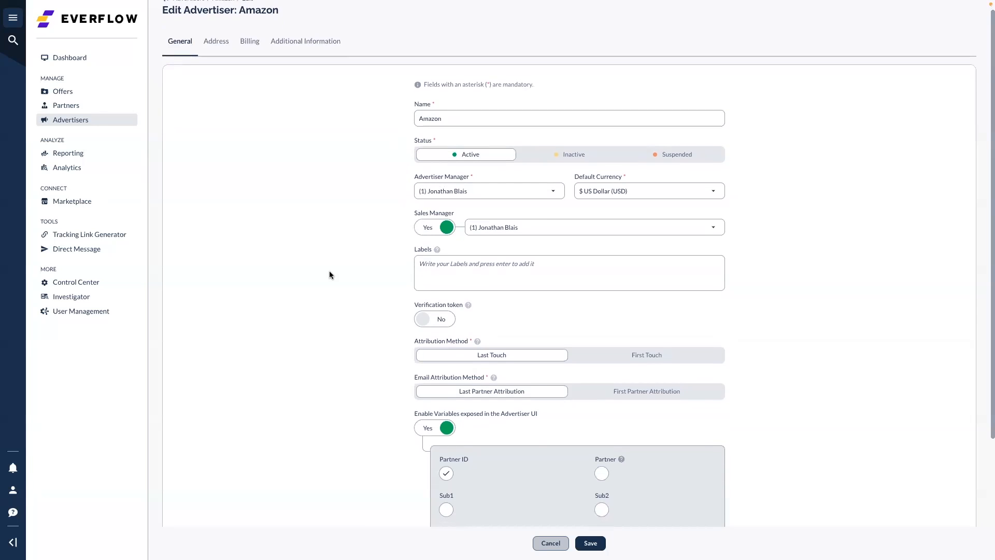
click(428, 234)
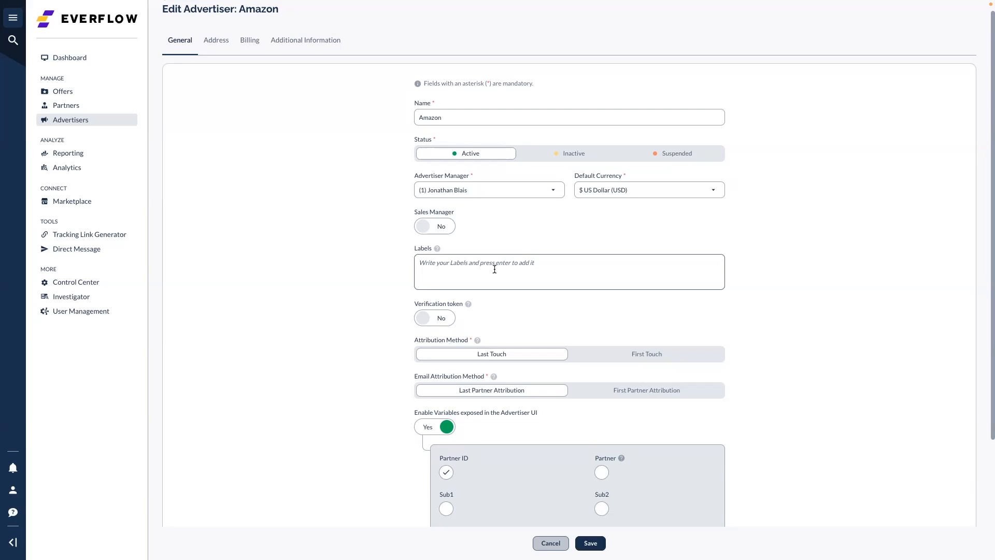
text(labe)
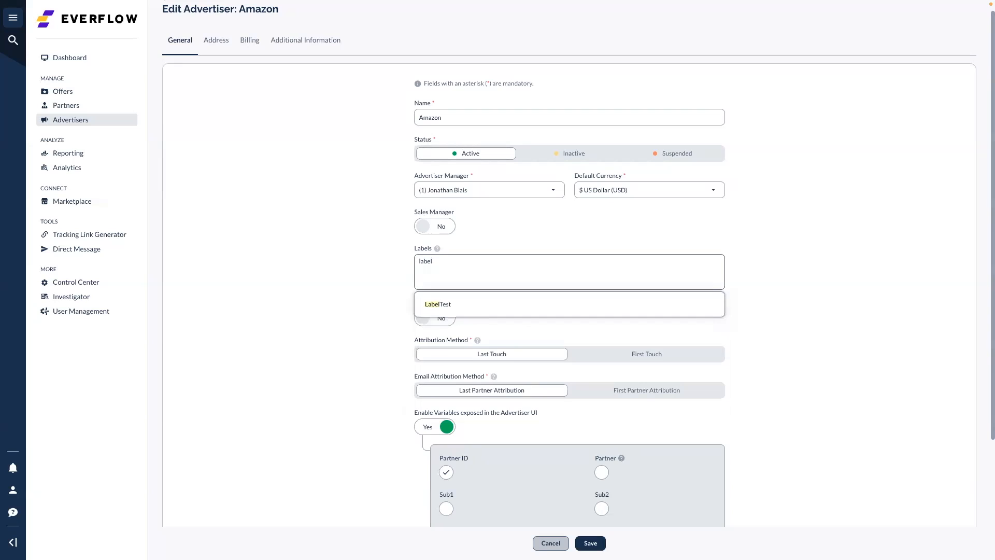
text(l)
key(Return)
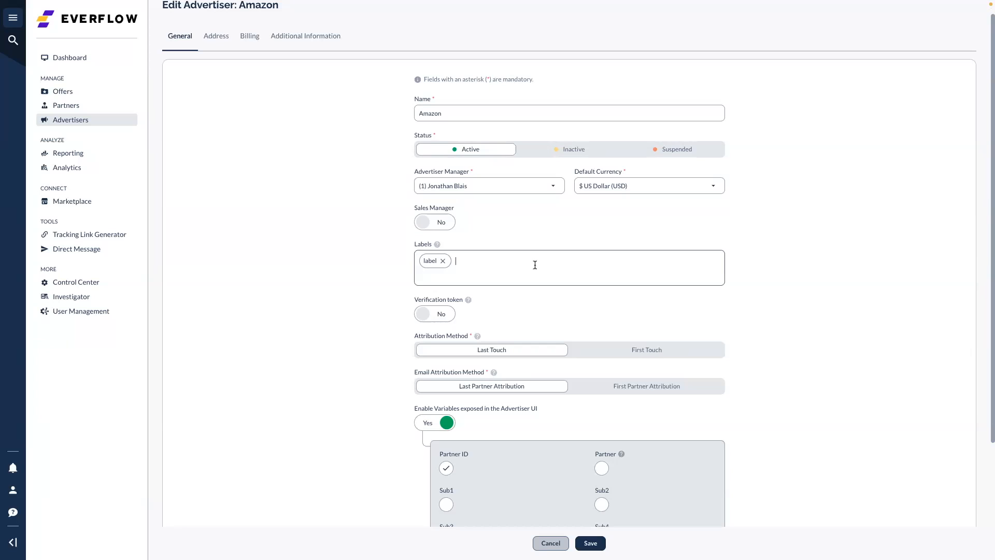
scroll(534, 265, down, 1)
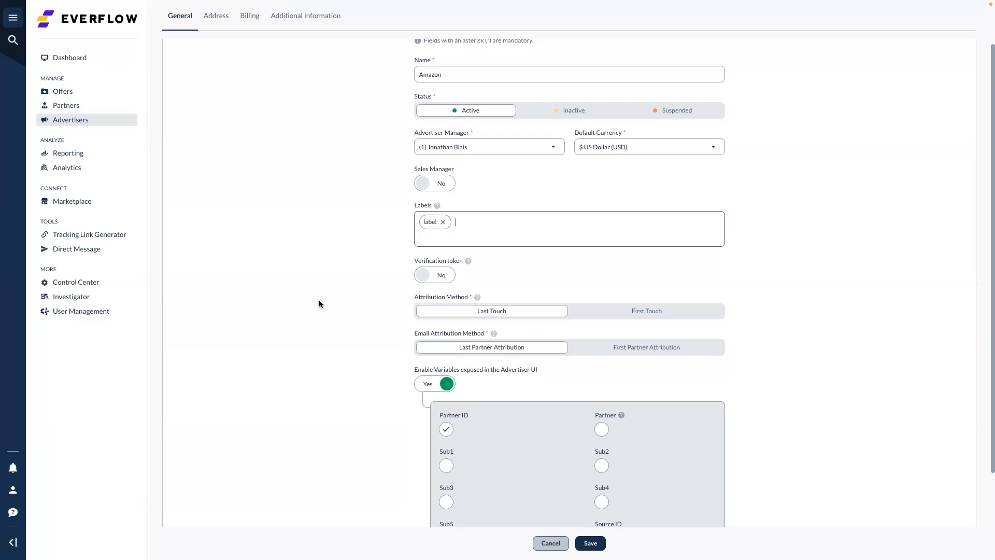
scroll(495, 275, down, 1)
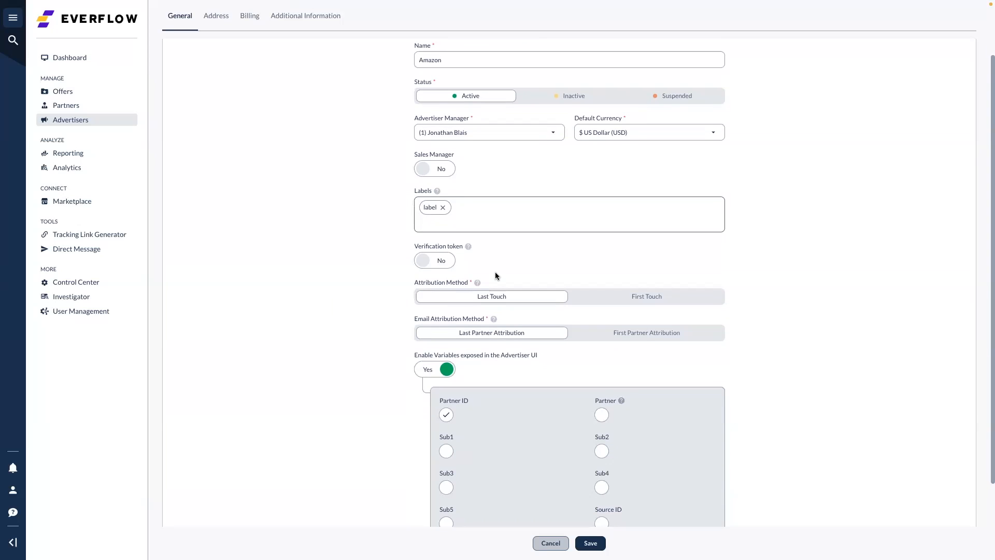
click(435, 251)
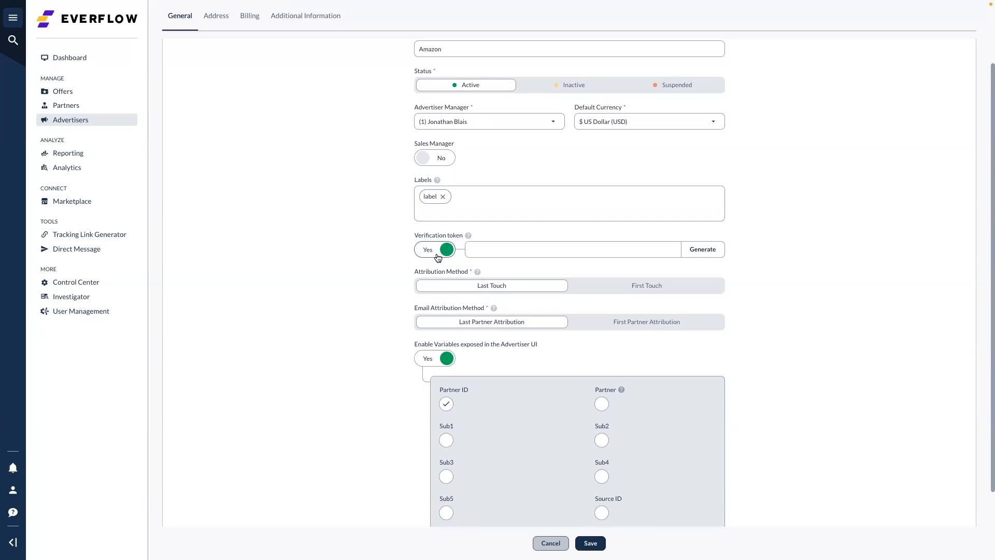
click(697, 250)
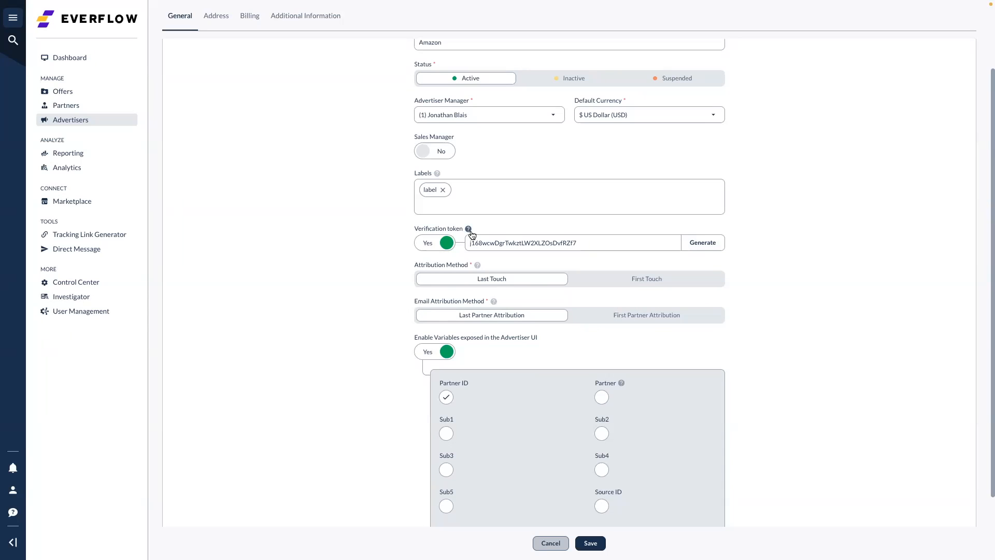
click(435, 249)
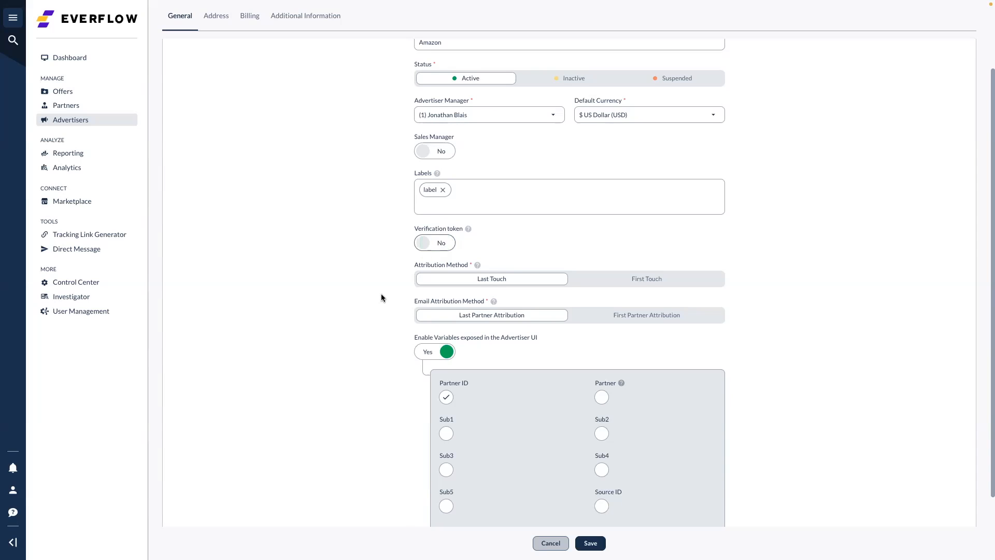
scroll(381, 293, down, 1)
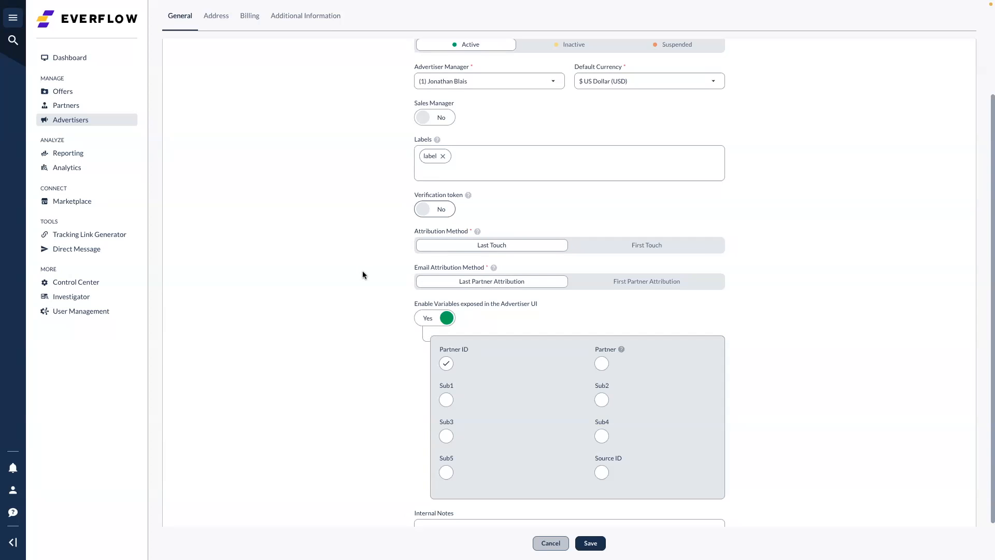
Set Enable Variables exposed in the Advertiser UI to No and view Address settings
scroll(362, 274, down, 1)
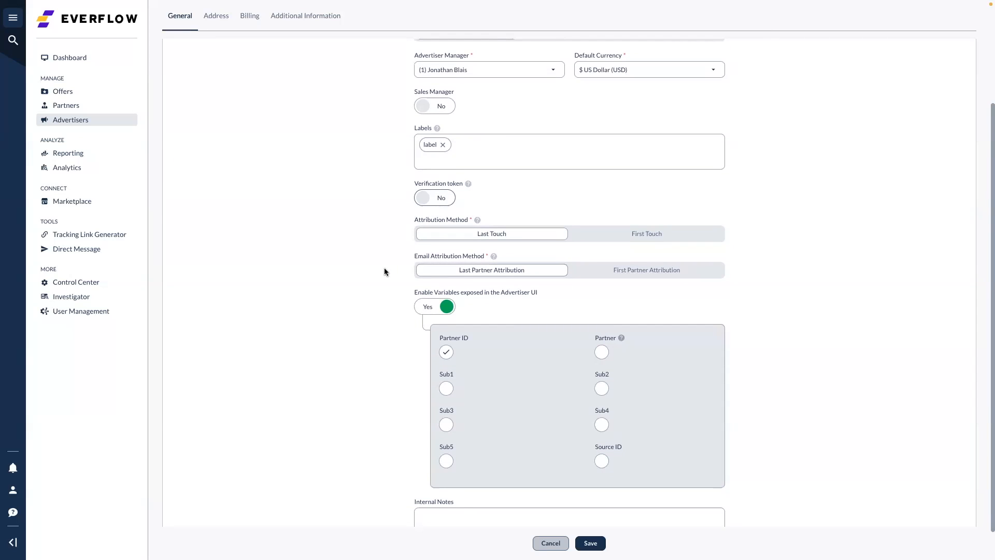
scroll(384, 271, down, 2)
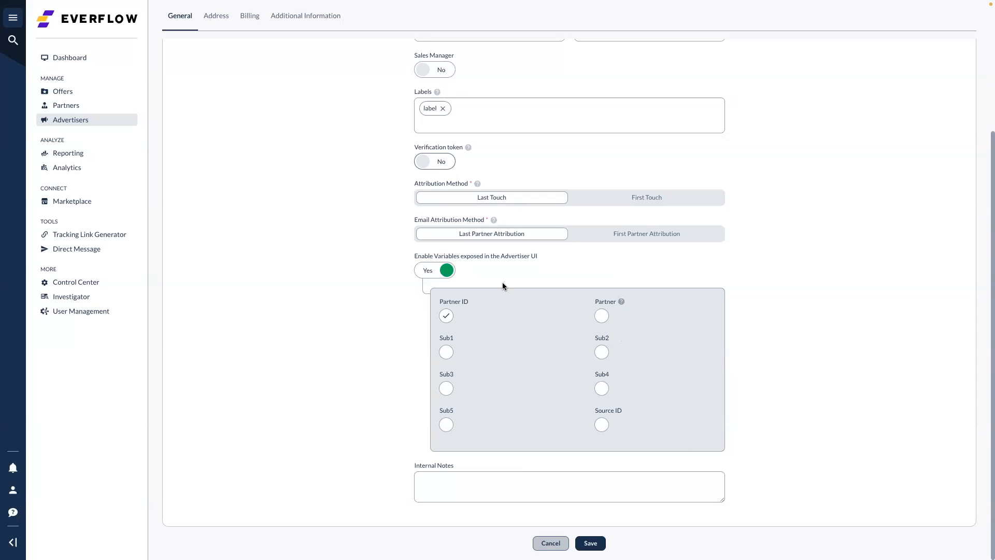
click(429, 271)
click(468, 482)
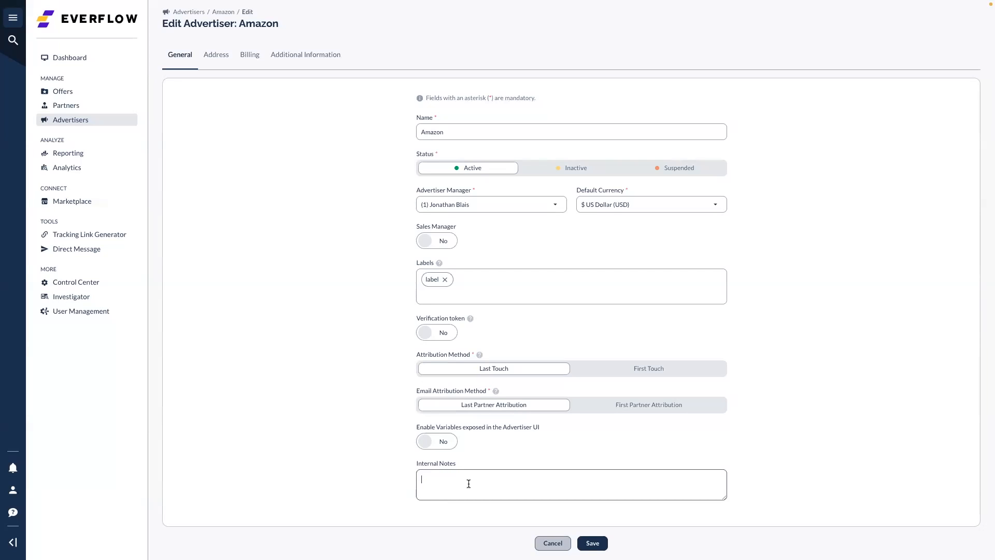
click(215, 63)
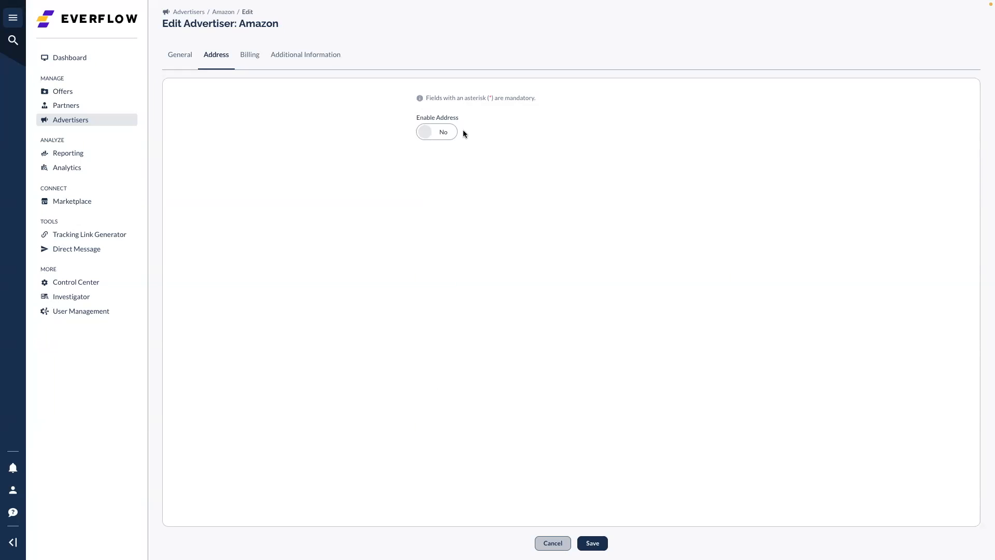
Toggle Enable Address on and back off, leaving Amazon's address disabled
click(440, 134)
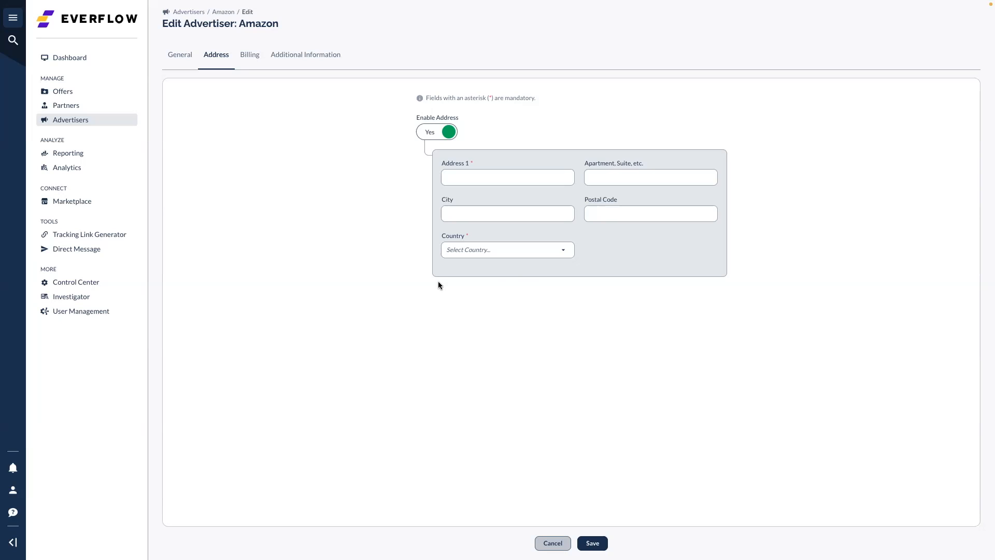
click(430, 138)
click(252, 60)
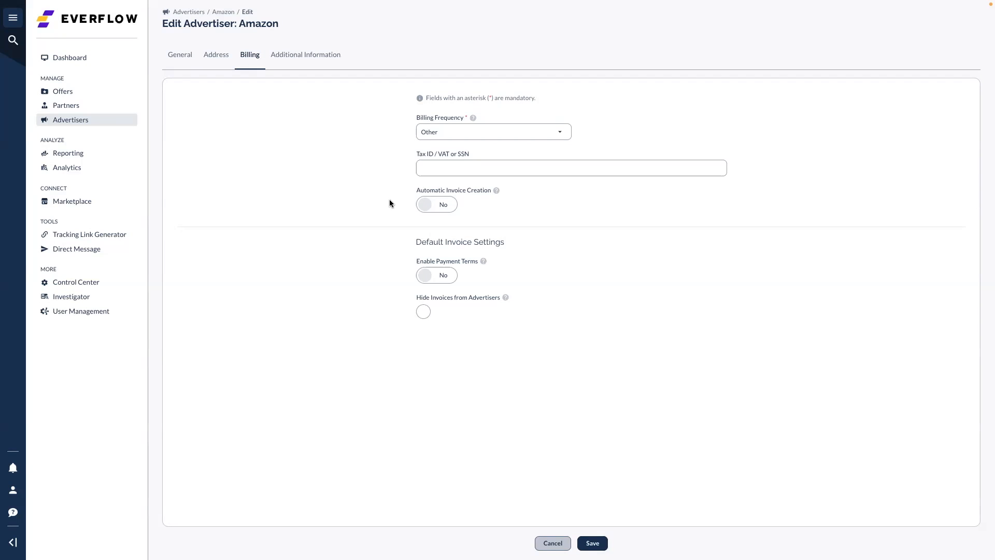
Turn on automatic invoice creation with a 10 Days invoice generation delay
click(459, 134)
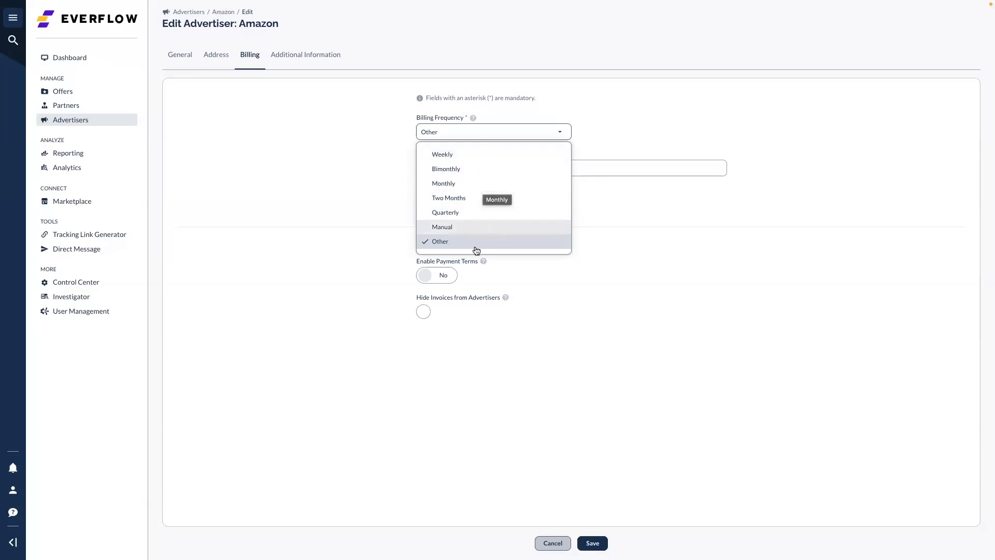
click(315, 221)
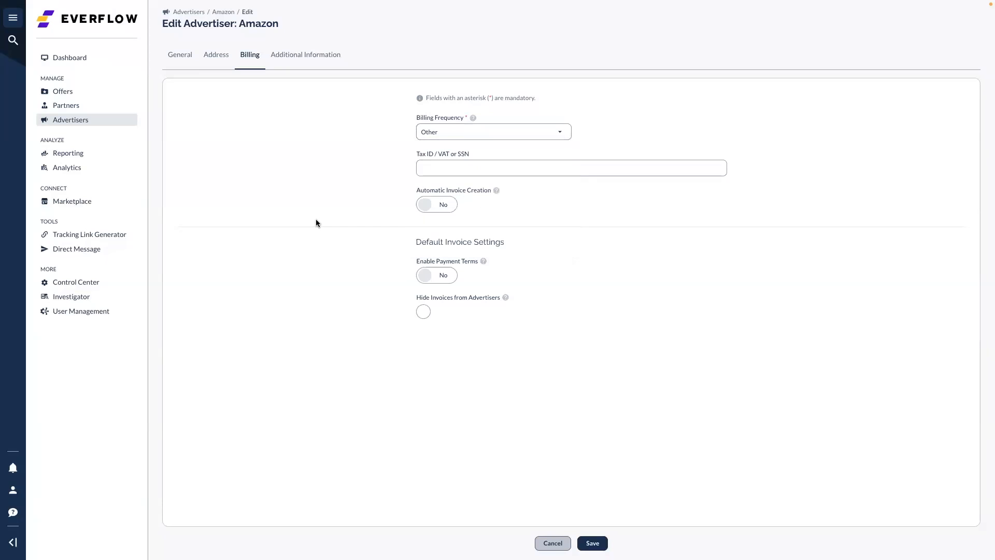
click(490, 167)
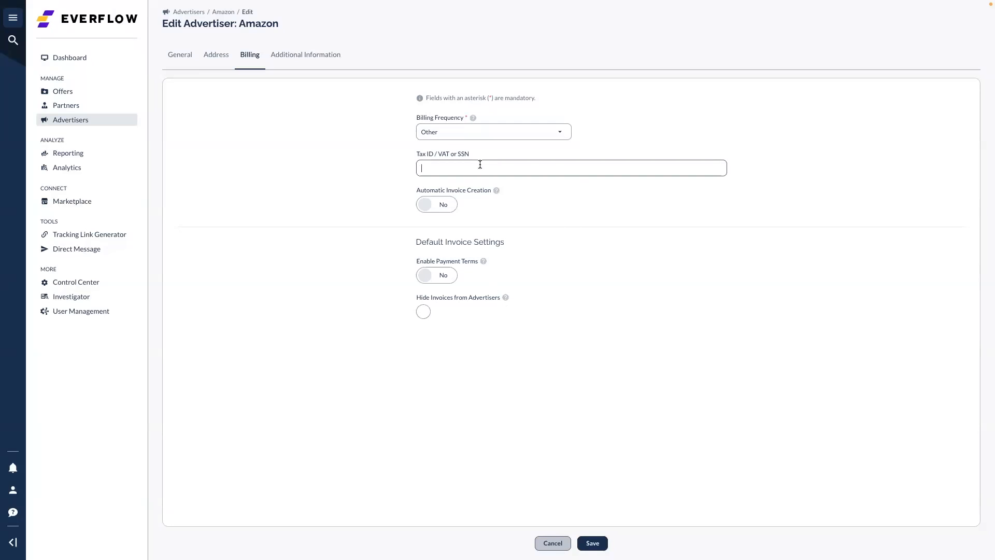
click(435, 206)
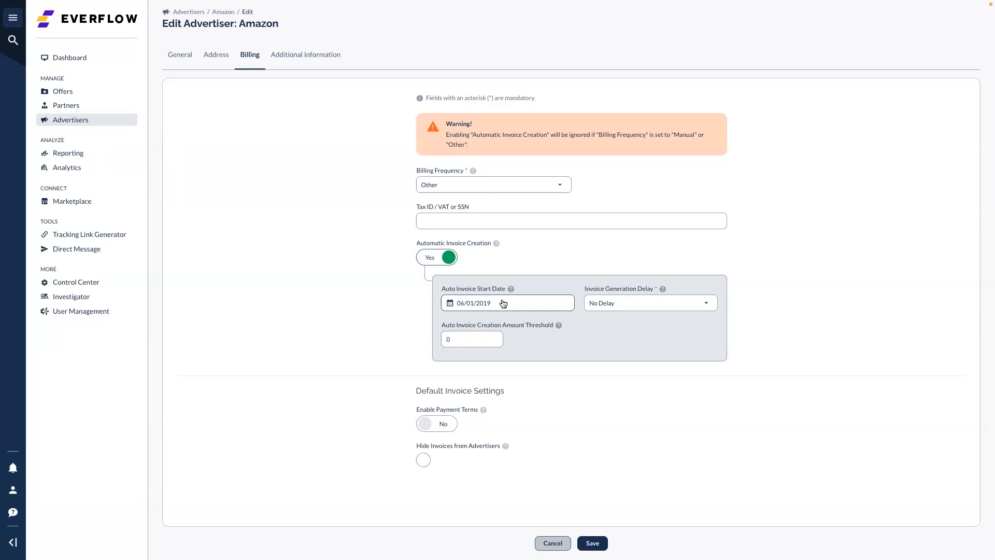
click(657, 309)
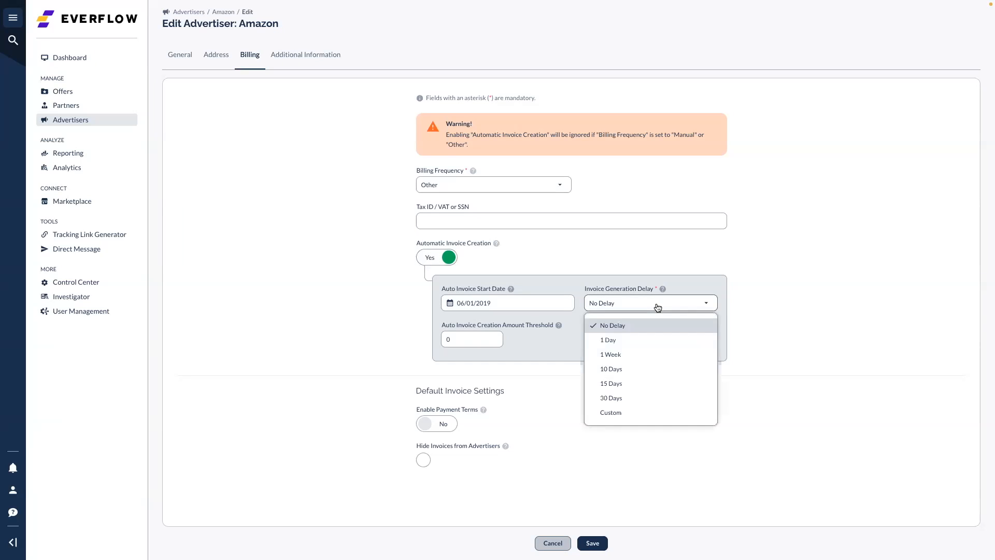
click(648, 369)
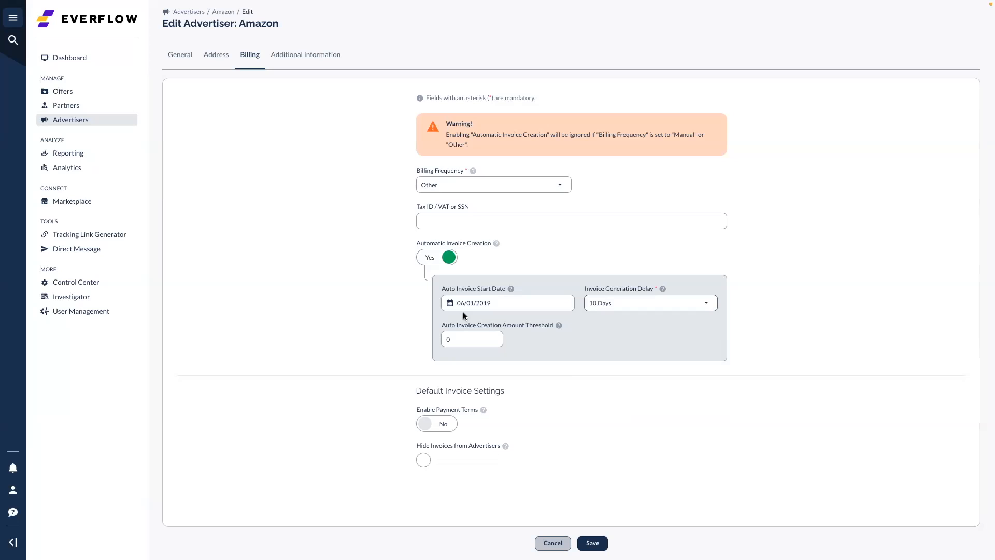
Try Monthly billing on day 1 with an invoice amount threshold of 100
click(444, 186)
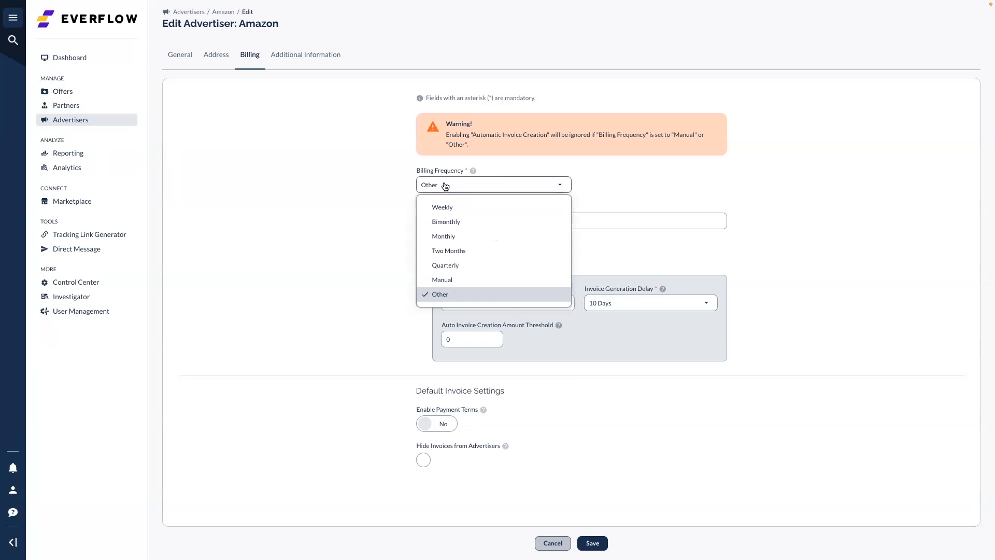
click(465, 236)
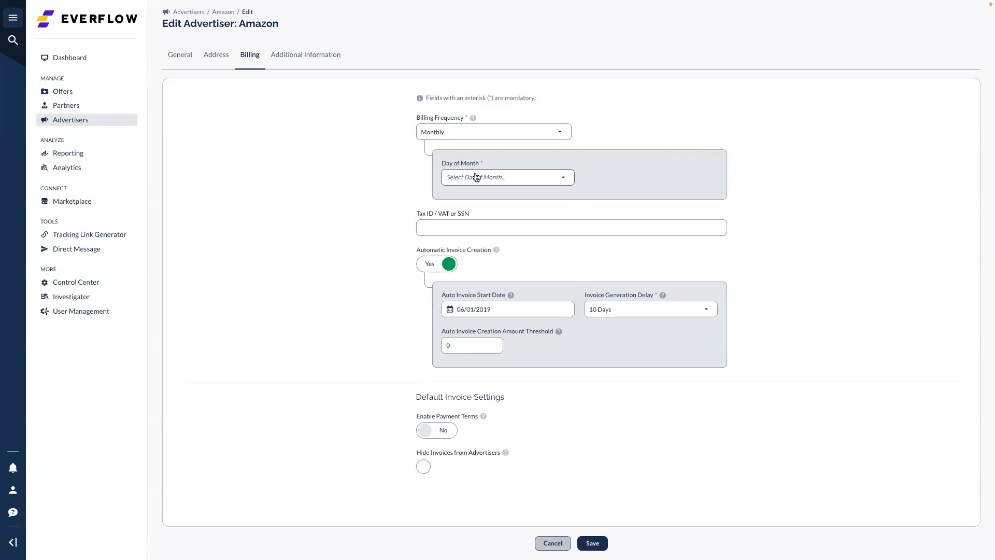
click(477, 176)
click(477, 217)
scroll(381, 256, down, 1)
click(473, 343)
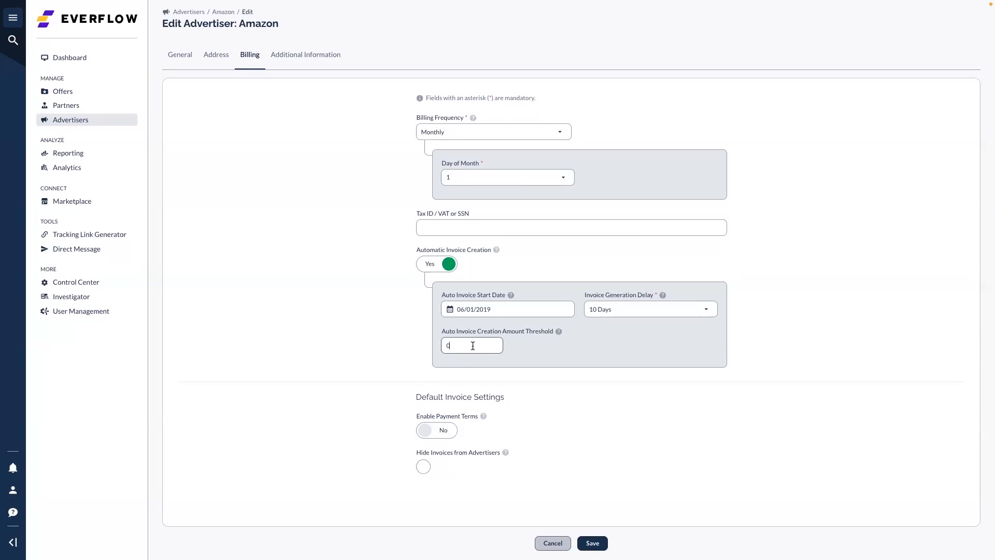
key(BackSpace)
text(100)
Turn automatic invoice creation off and set Billing Frequency back to Other
click(428, 263)
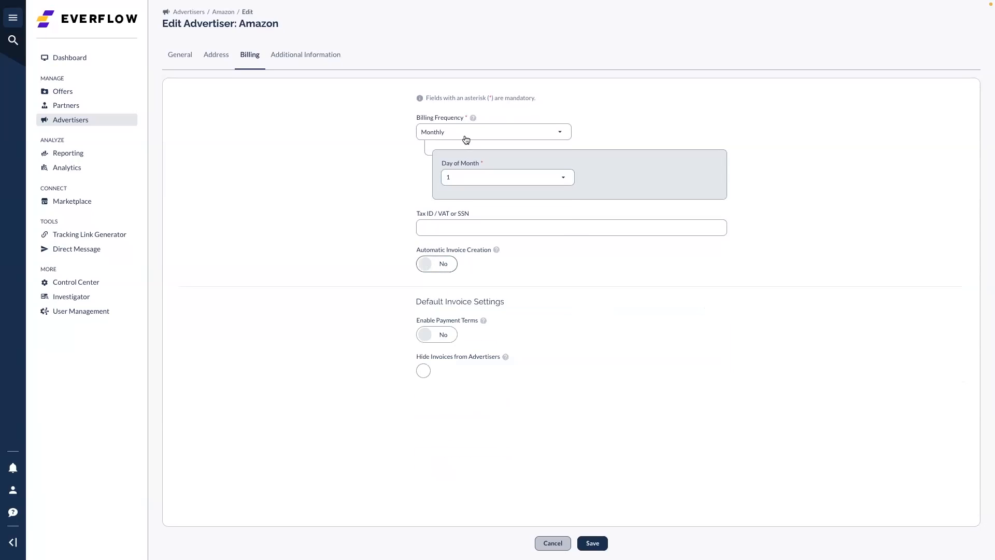
click(466, 135)
click(468, 244)
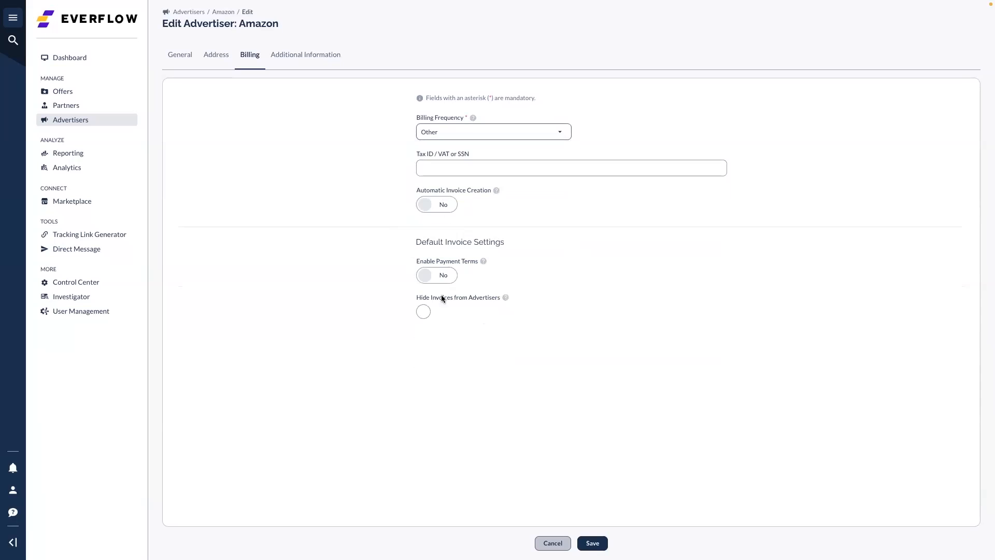
Enable payment terms, review their options, disable them again, and view Additional Information
click(439, 279)
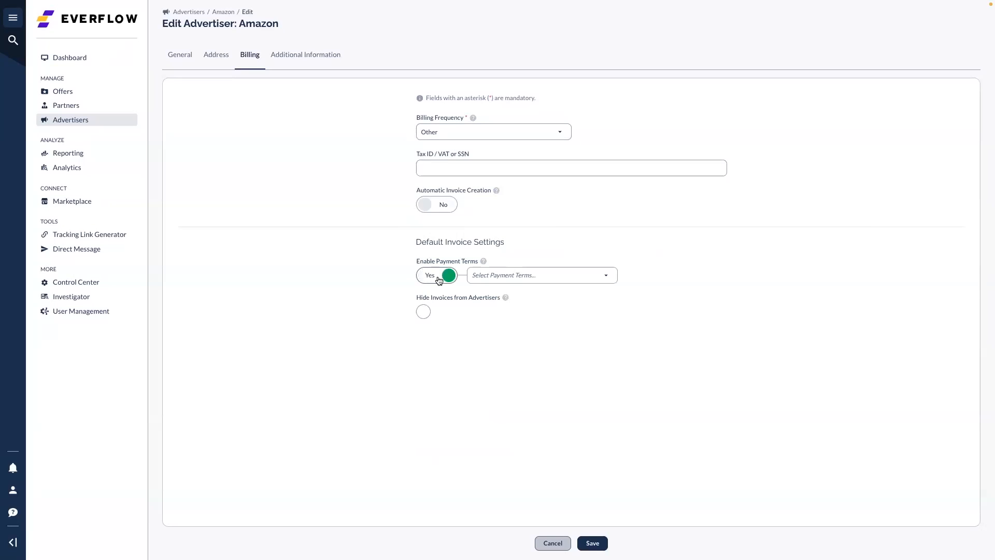
click(505, 277)
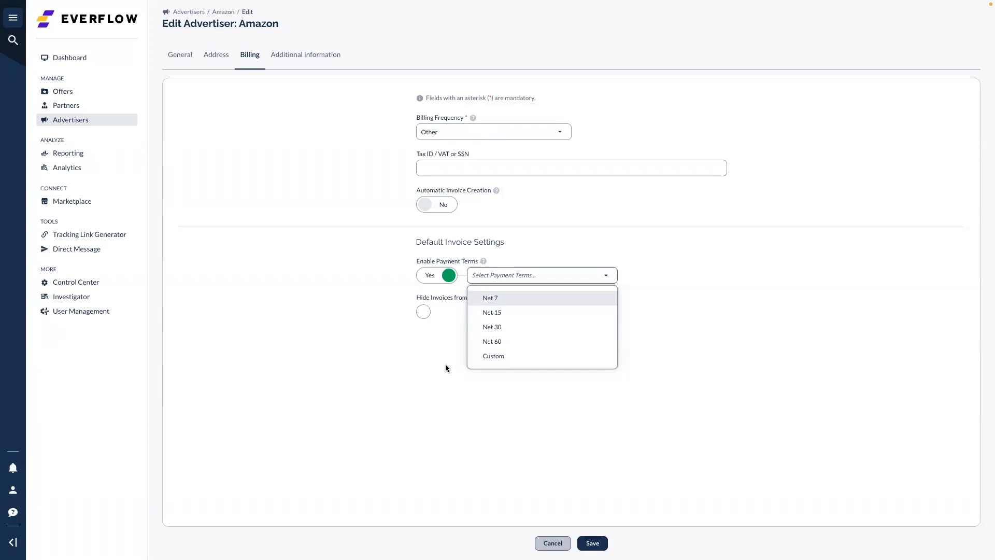
click(435, 276)
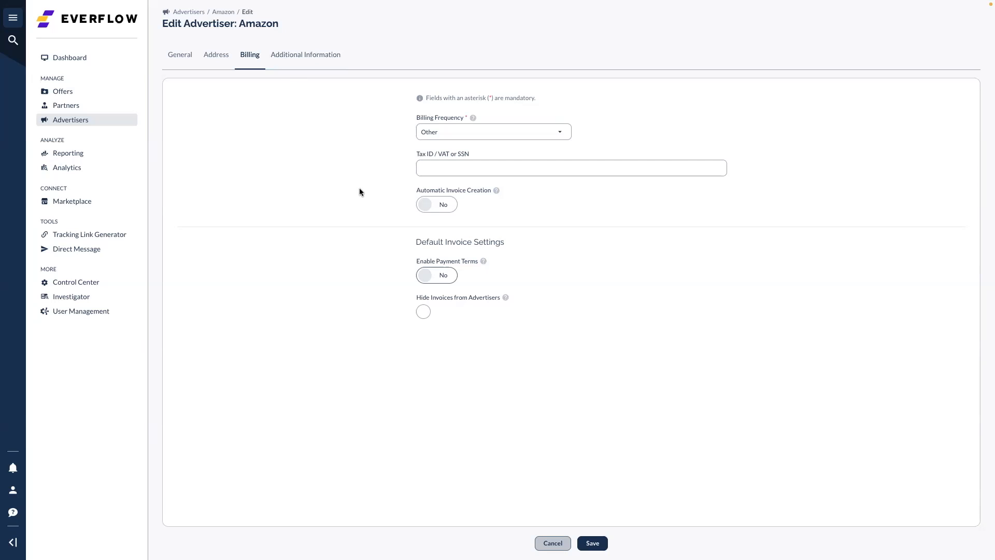
click(316, 61)
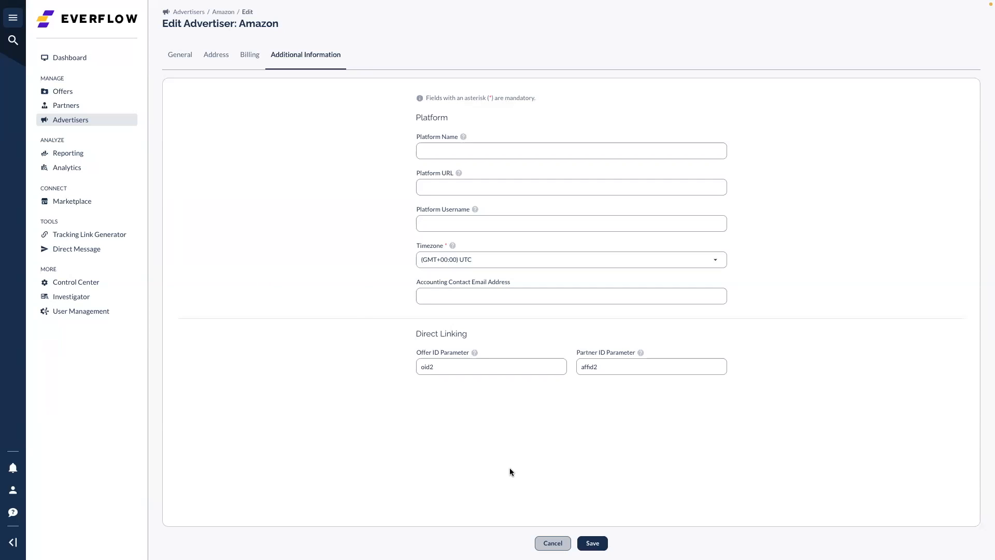
Cancel the Amazon edit form without saving any changes
click(554, 545)
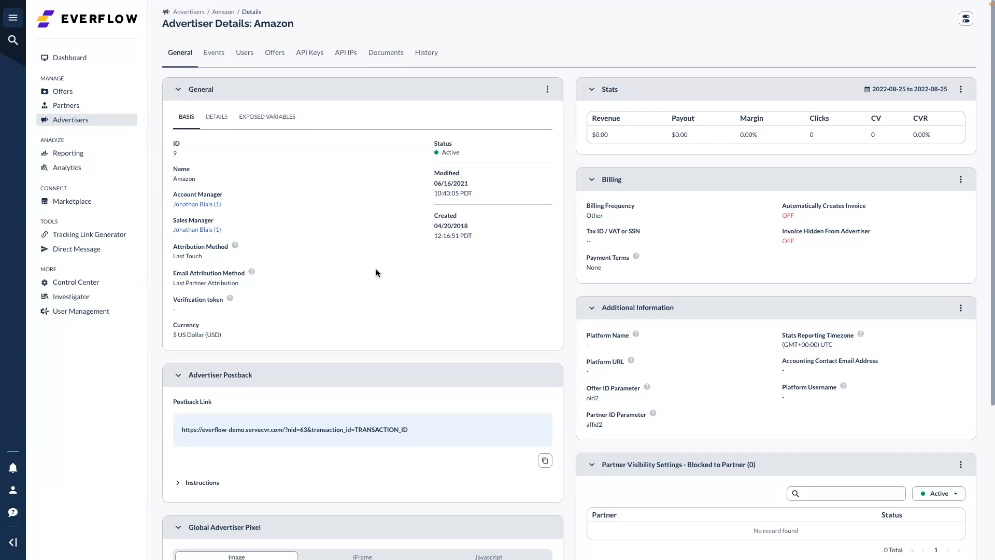
scroll(377, 273, down, 2)
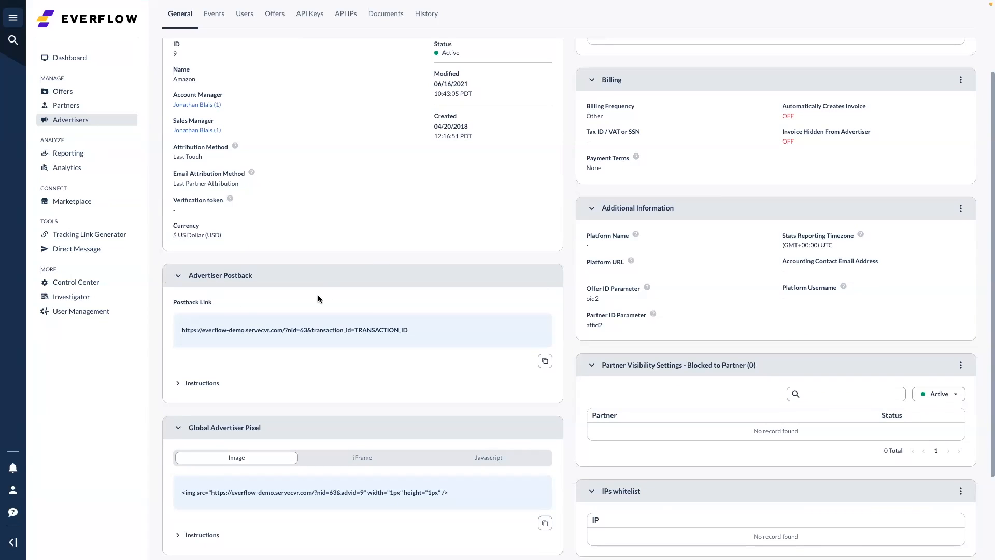
scroll(318, 298, up, 1)
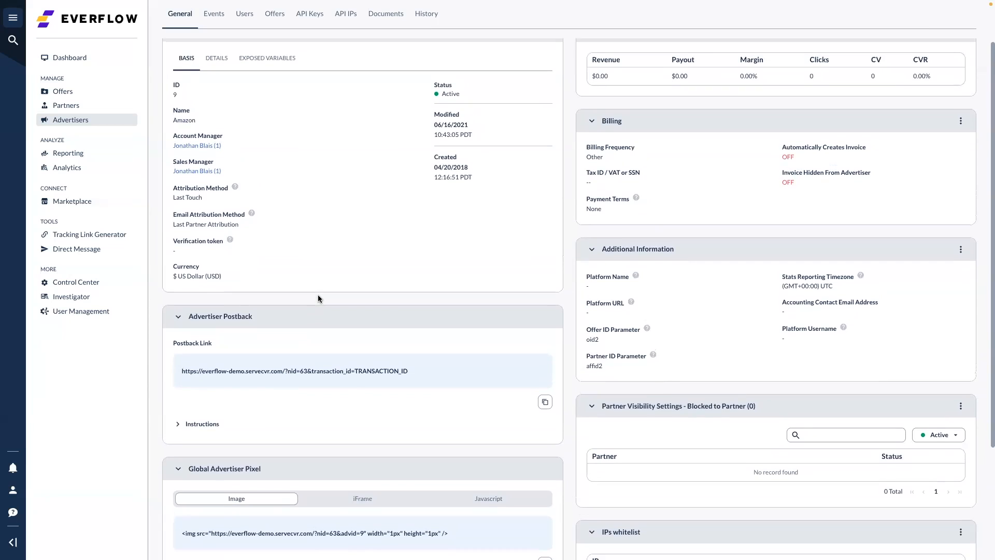
scroll(328, 300, up, 1)
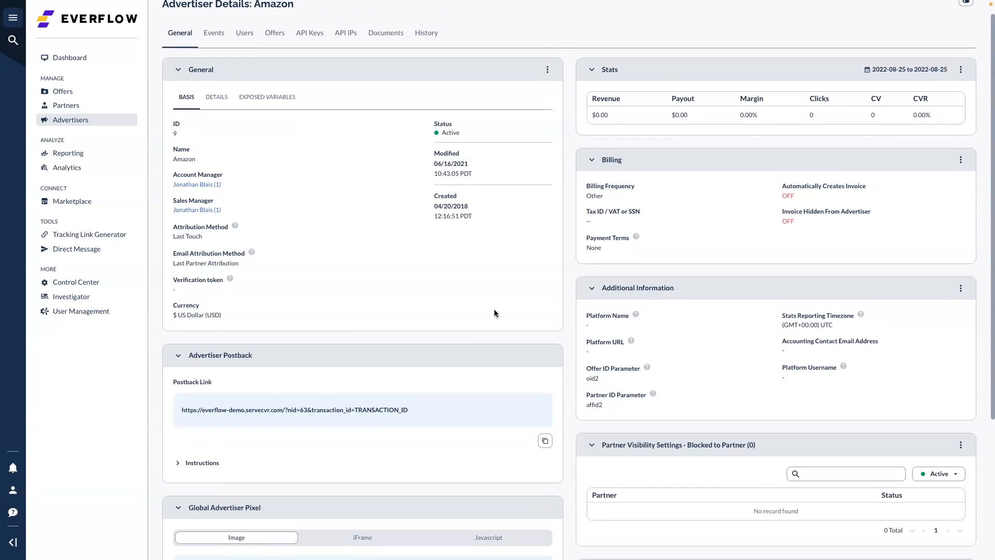
scroll(357, 231, up, 1)
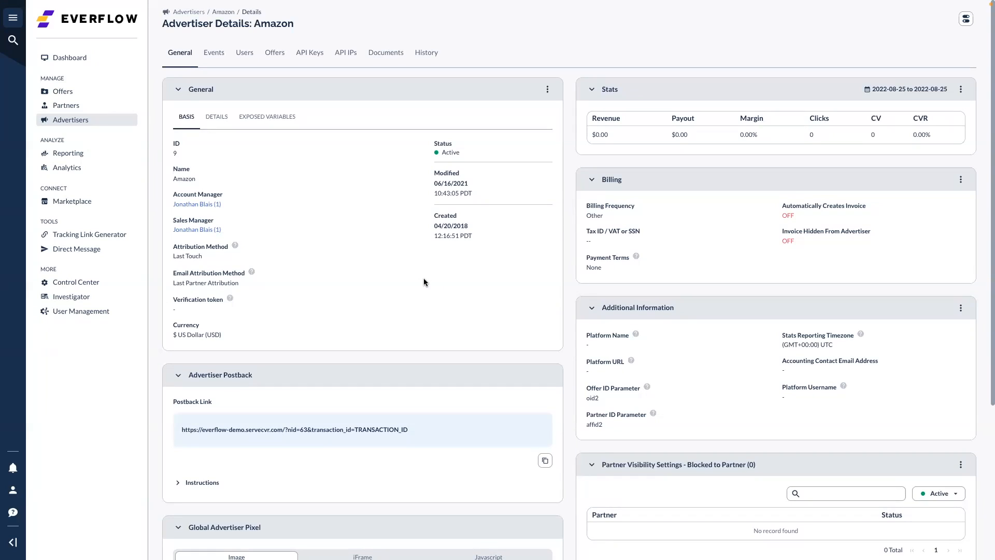
Create a new Amazon advertiser event named 'add to cart'
click(213, 56)
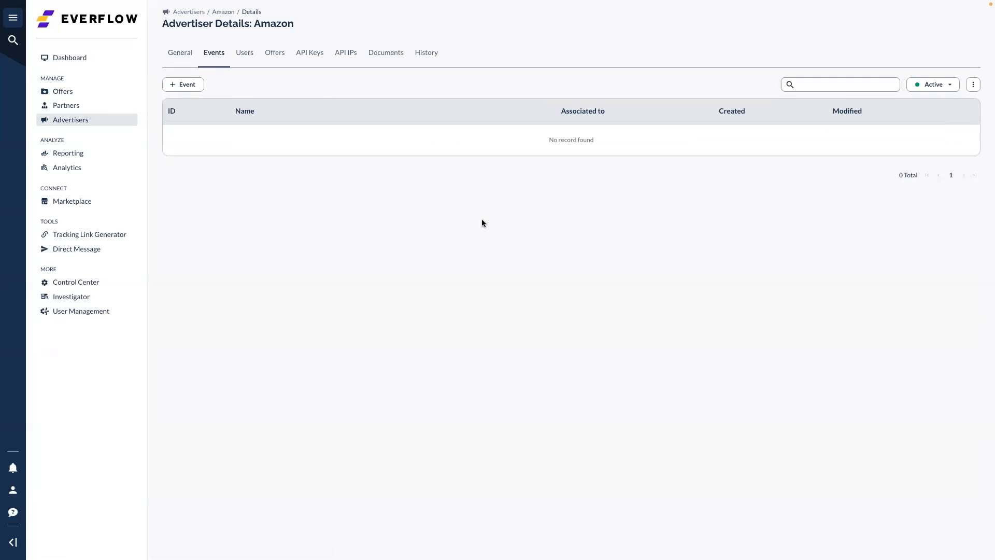
click(192, 89)
click(473, 90)
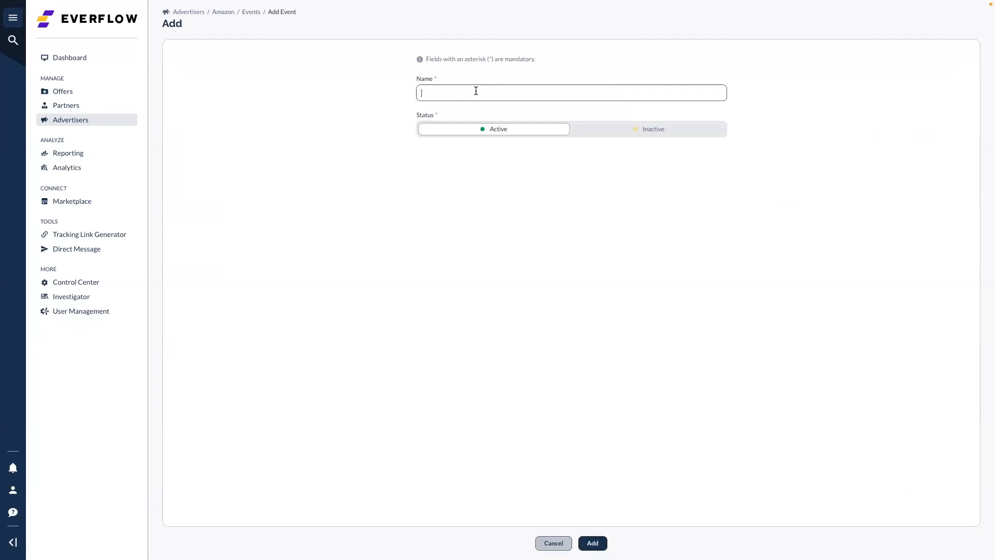
text(a)
key(BackSpace)
text(add to cart)
click(595, 542)
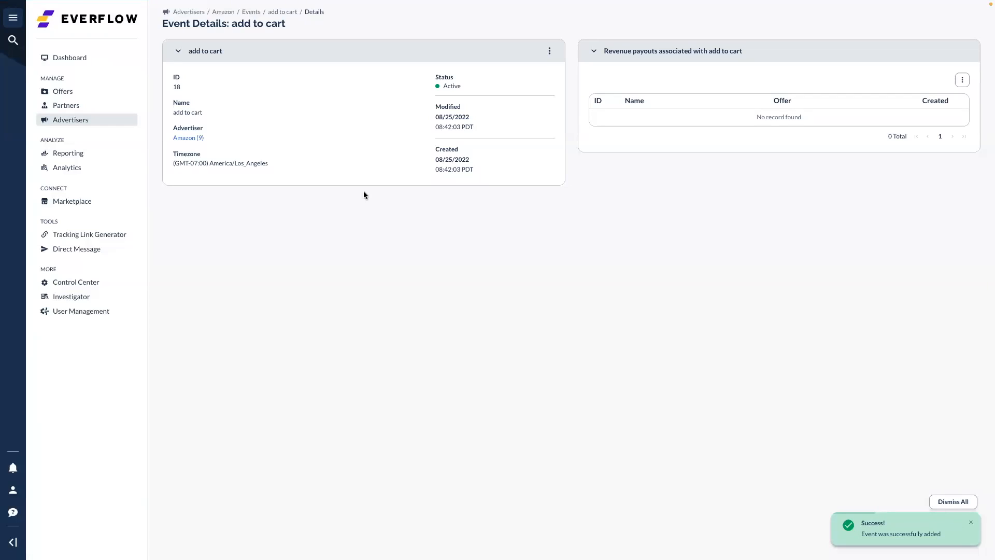
Check the new event's name and advertiser, then return to Amazon's page
drag(207, 114, 170, 114)
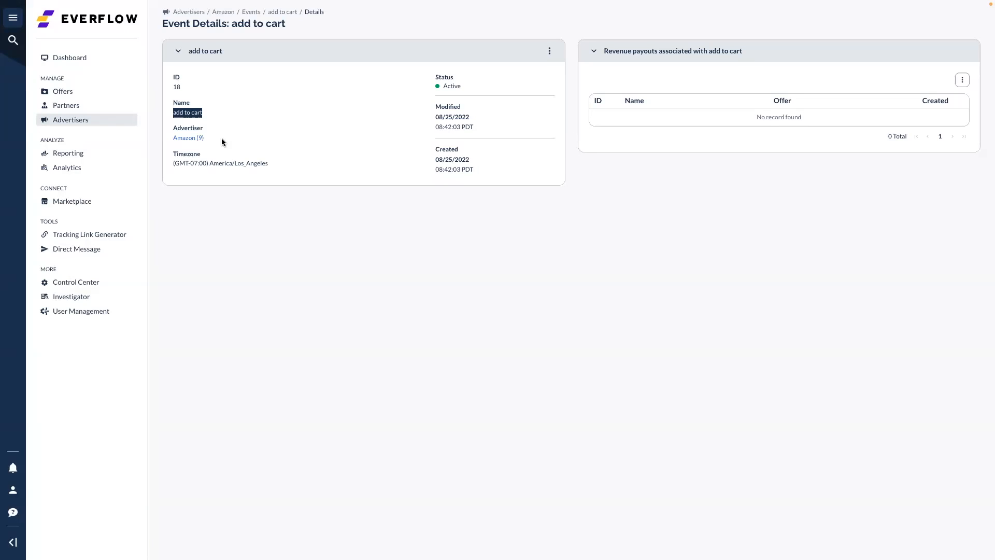
triple_click(223, 139)
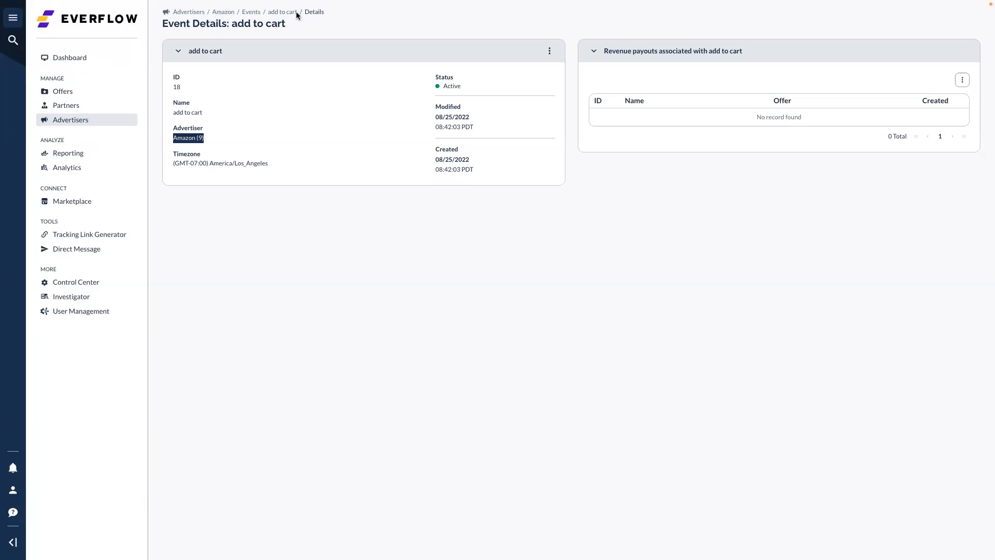
click(220, 15)
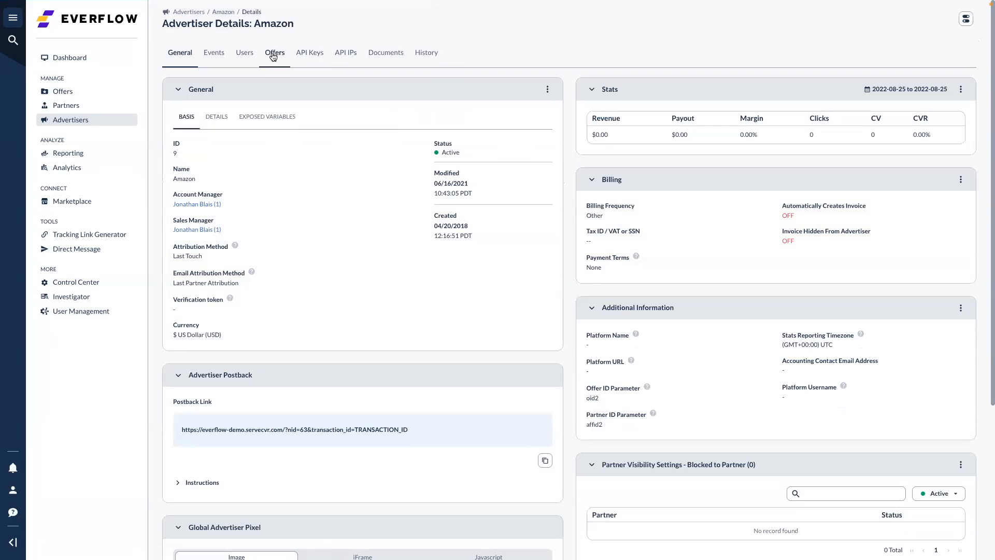
Open Amazon's Wish Android offer and edit its Revenue & Payout settings
click(273, 55)
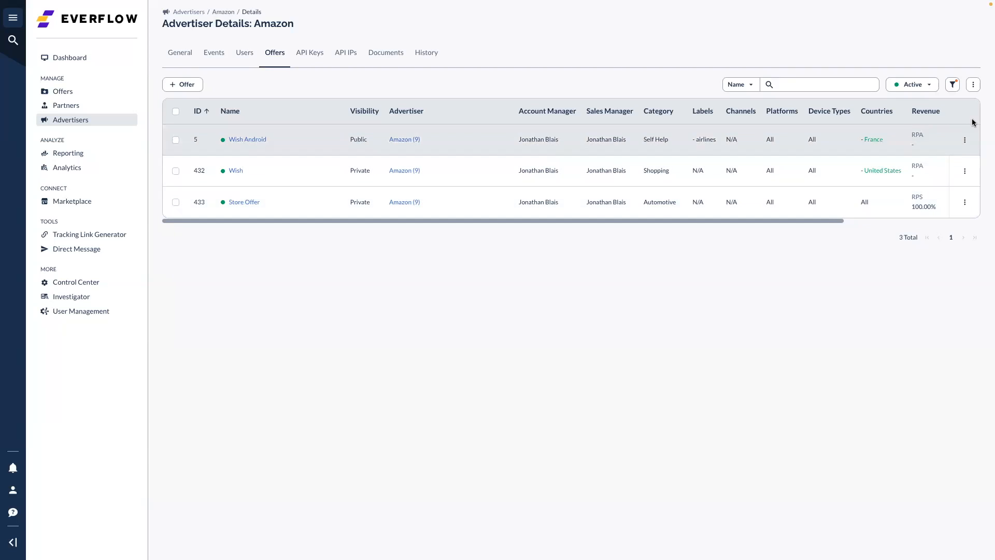
click(964, 140)
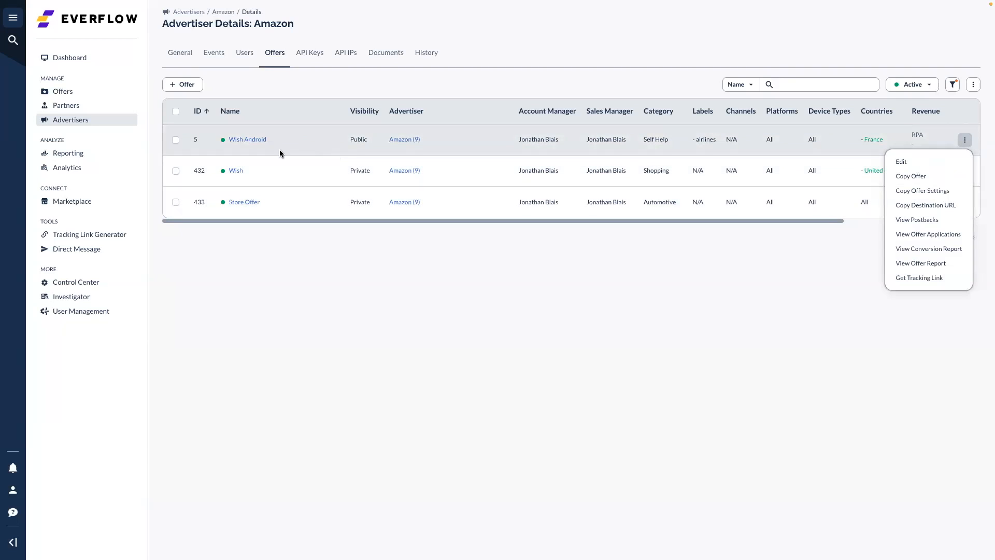
click(240, 138)
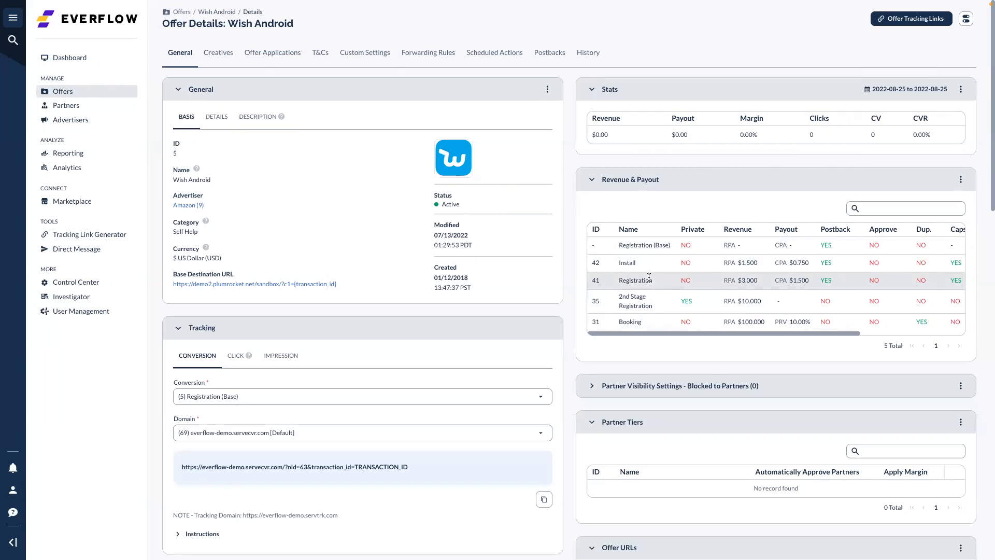
click(960, 180)
click(927, 202)
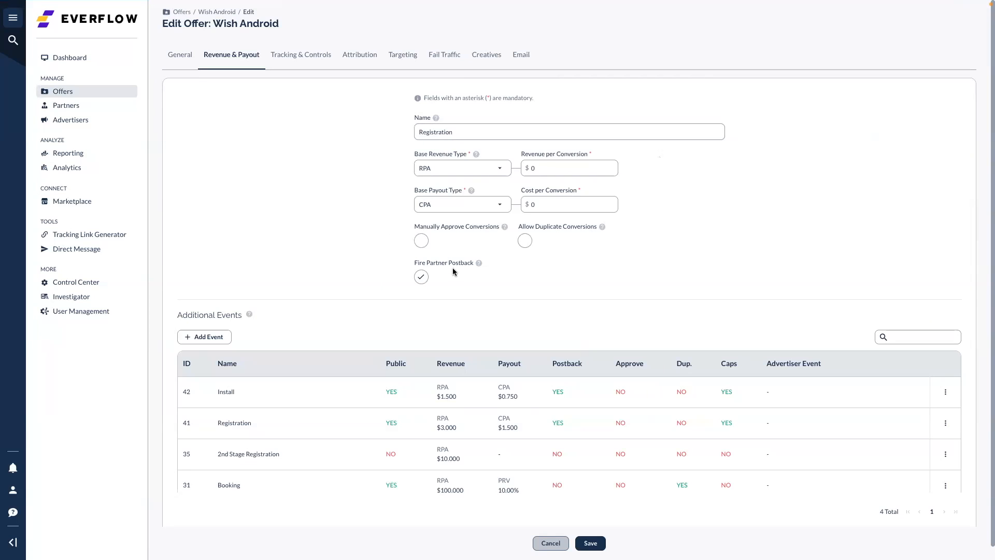
Start a new additional event named 'add to cart', linked to Amazon's add to cart advertiser event
scroll(432, 171, down, 1)
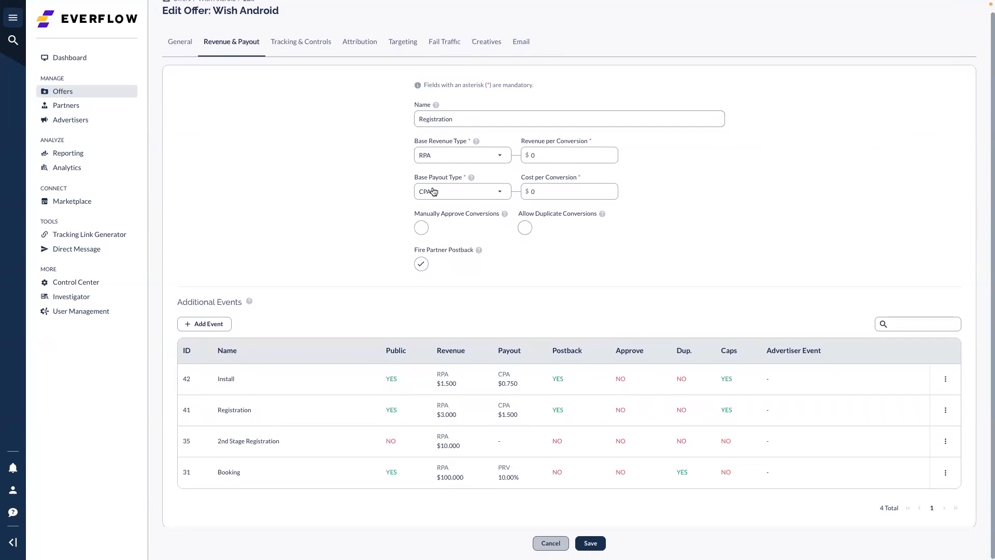
click(208, 323)
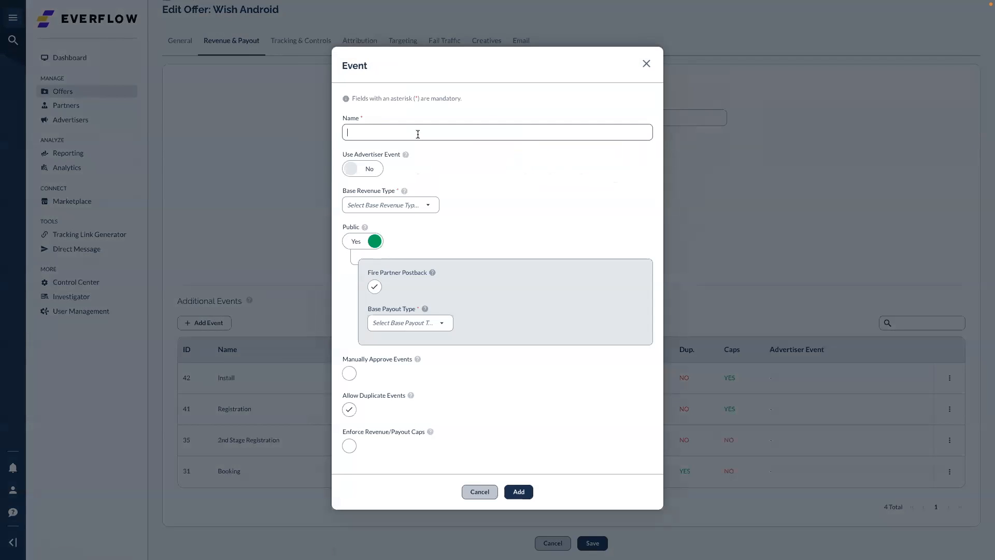
text(add to ca)
text(rd)
click(365, 171)
click(436, 213)
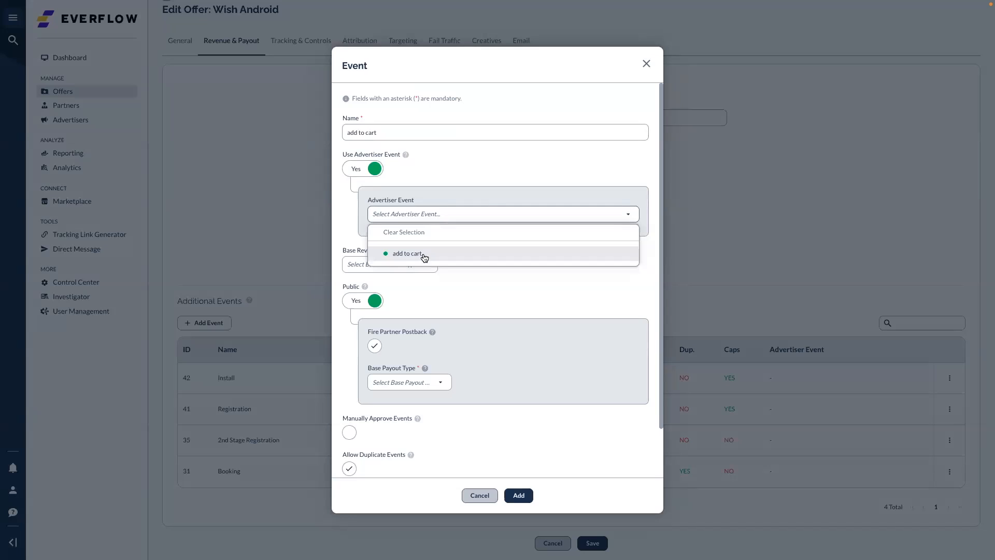
click(422, 254)
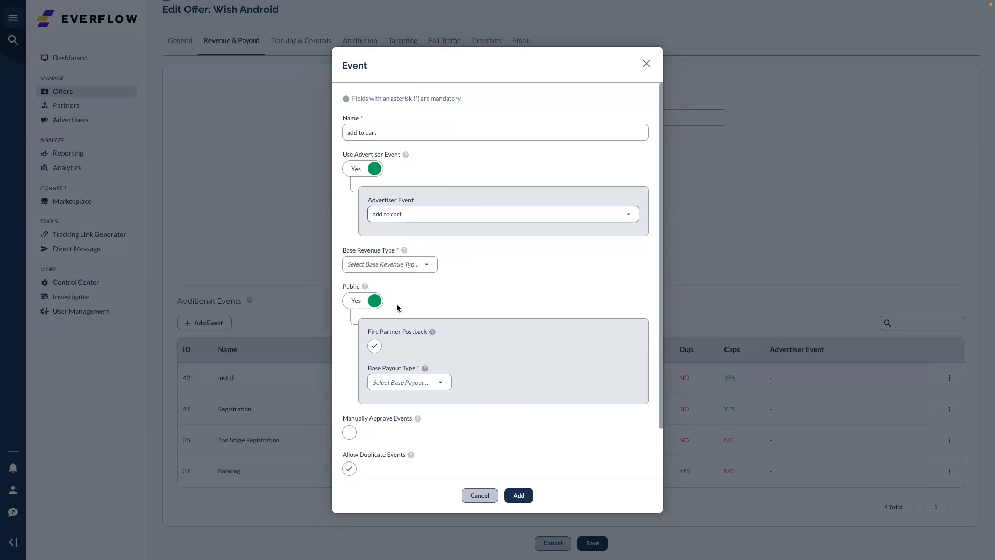
Set the event's base revenue to RPA at $10 and its base payout type to CPA
scroll(524, 413, down, 1)
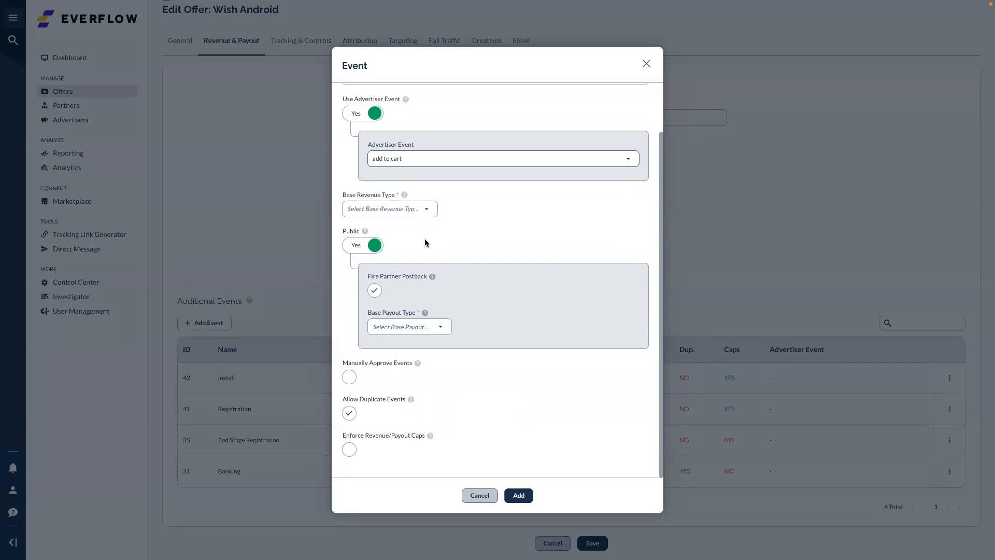
click(420, 209)
click(410, 231)
click(481, 208)
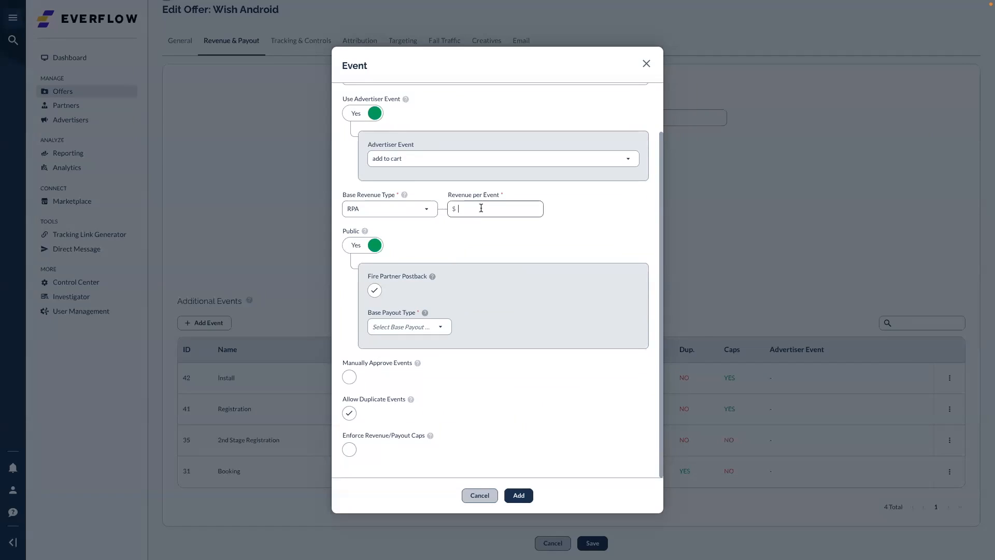
text(10)
click(420, 328)
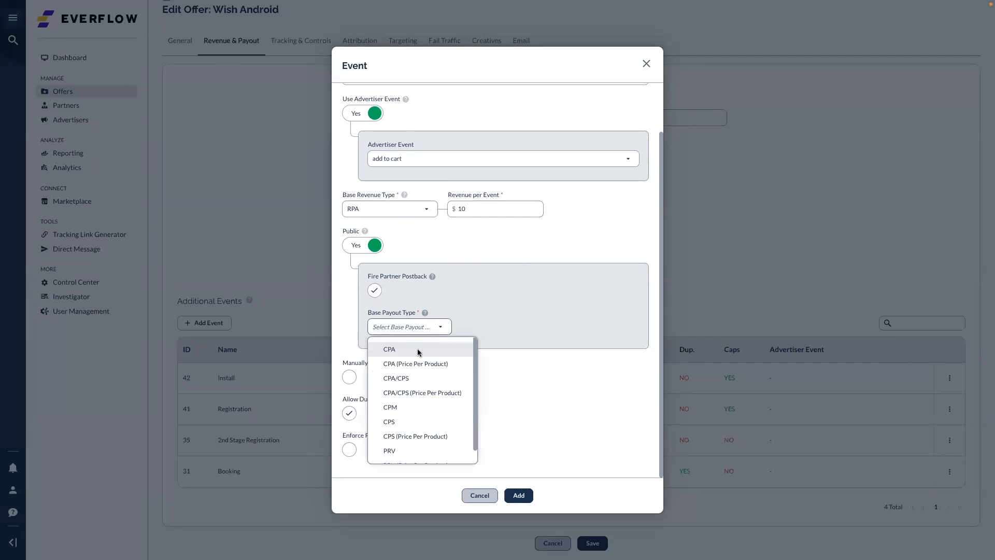
click(419, 349)
click(522, 321)
Enter the cost per event and add 'add to cart' to the offer's Additional Events
text(5)
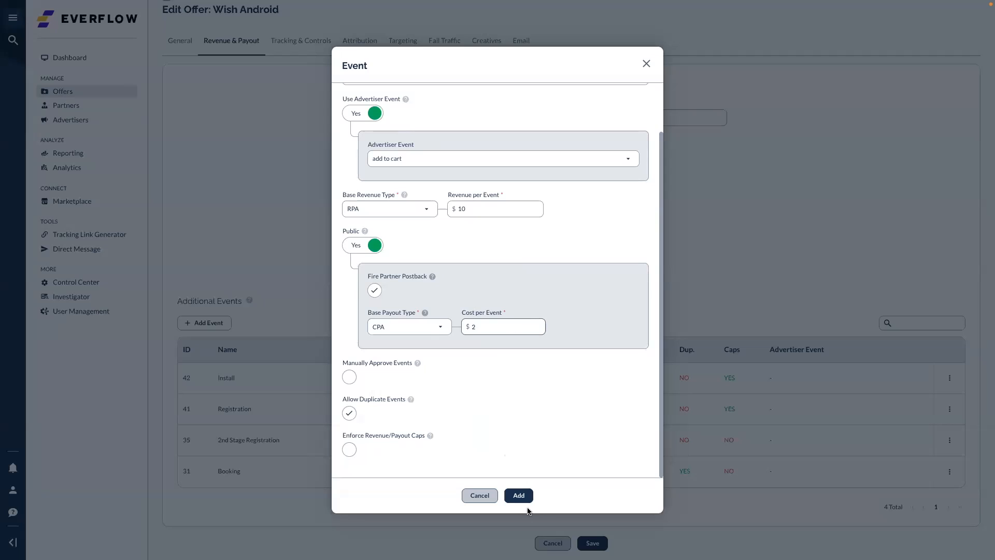
click(520, 497)
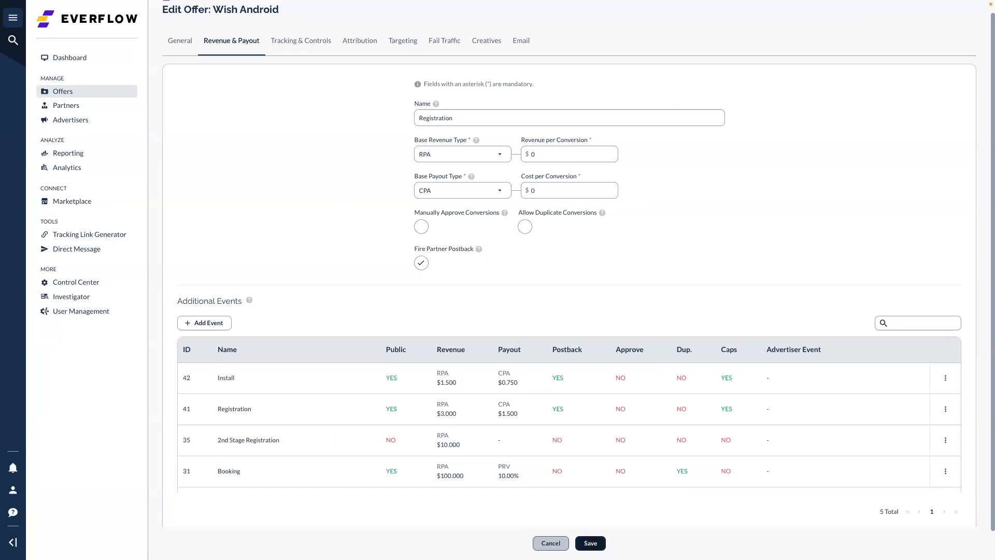
scroll(580, 488, down, 1)
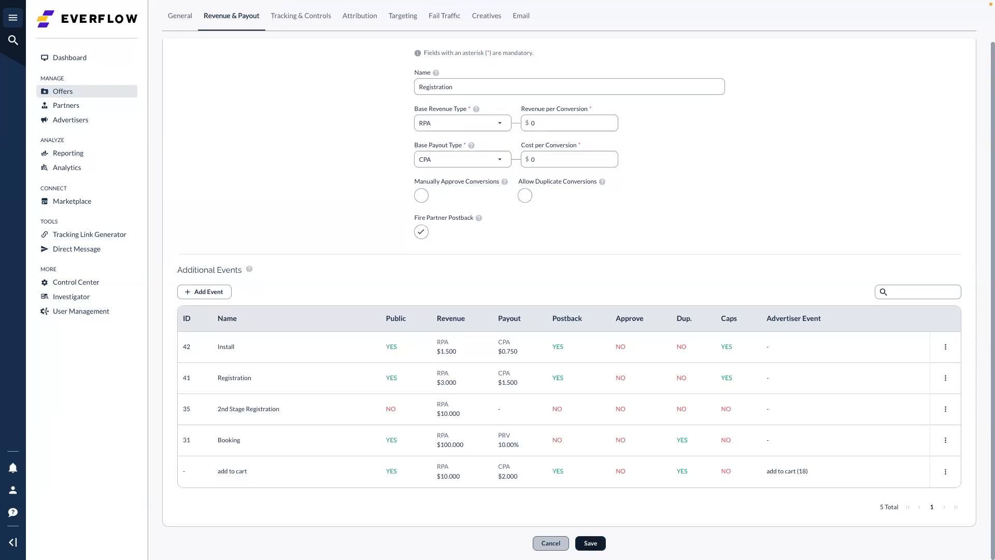
Save the Wish Android offer and show the conversion tracking link for add to cart
click(590, 543)
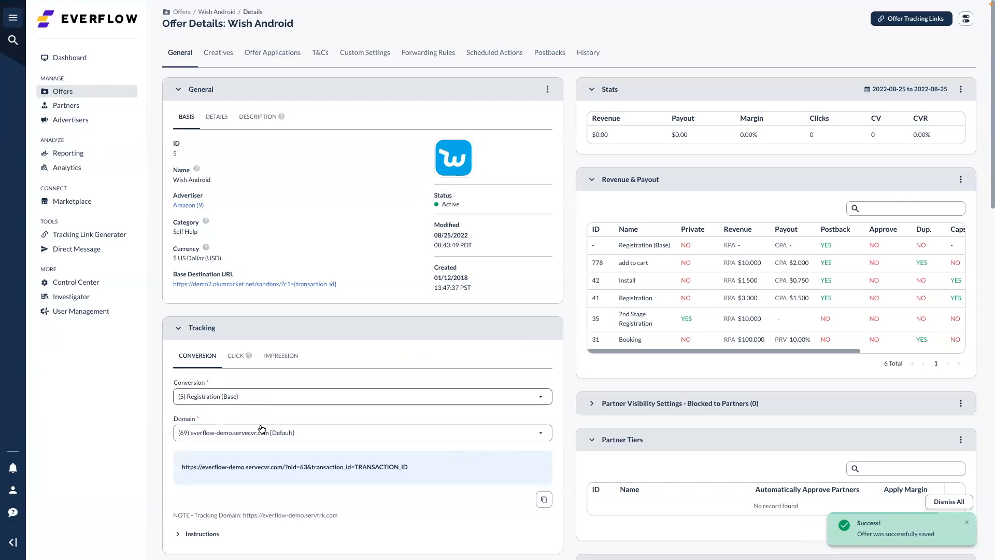
scroll(310, 412, down, 1)
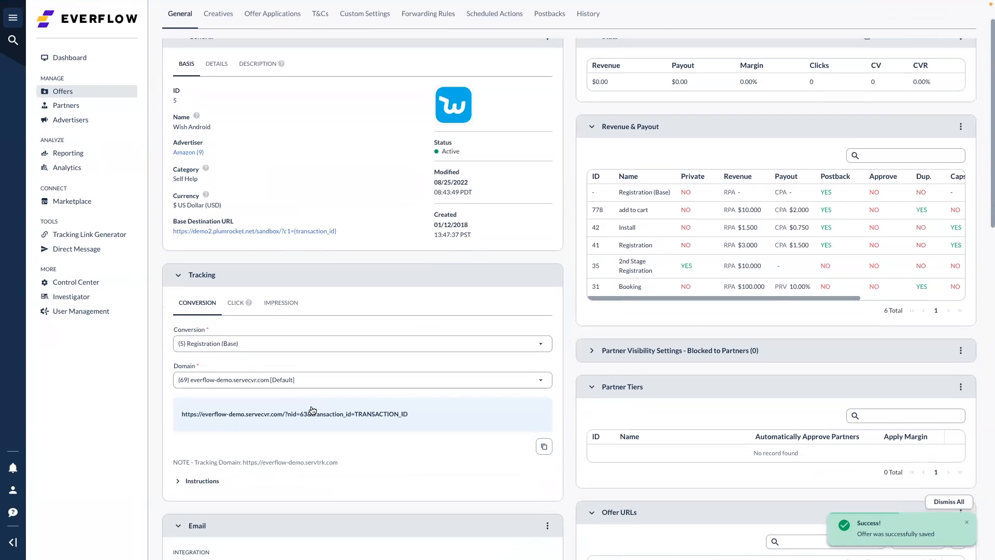
click(295, 345)
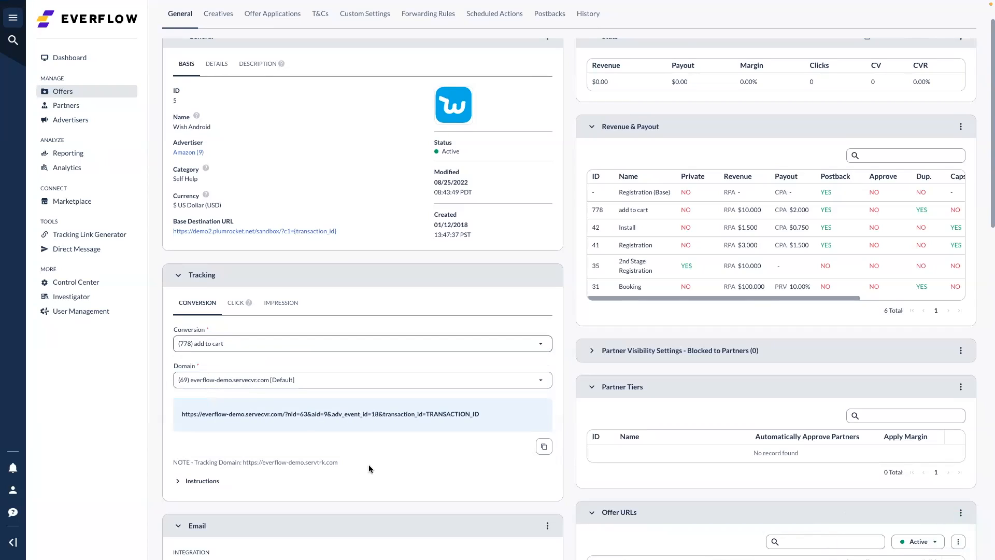
Highlight the adv_event_id=18 parameter in the conversion tracking link
drag(346, 416, 384, 415)
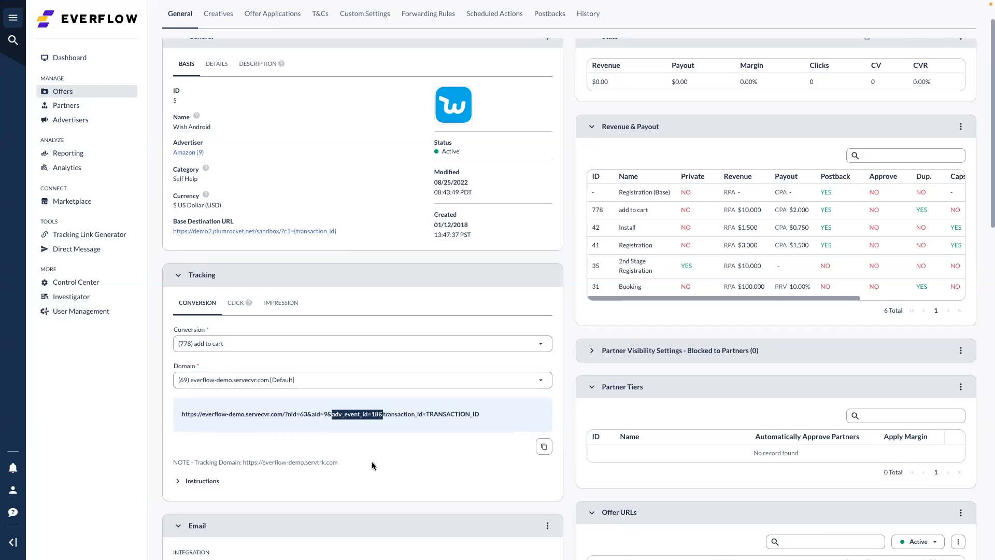
click(333, 416)
shift+click(343, 414)
click(379, 414)
double_click(379, 414)
scroll(325, 364, up, 2)
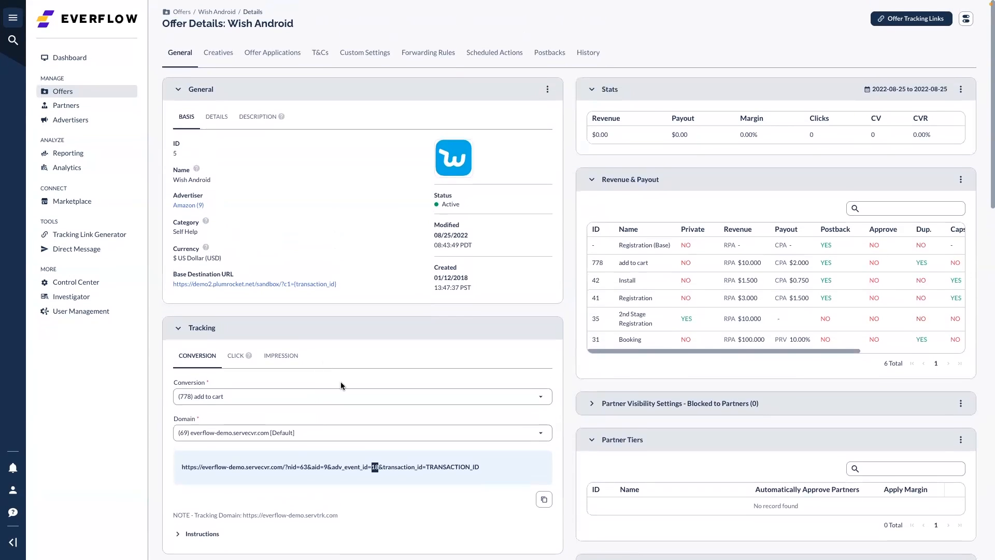
Open the Amazon advertiser, check its add to cart event, then view its empty Users list
click(67, 120)
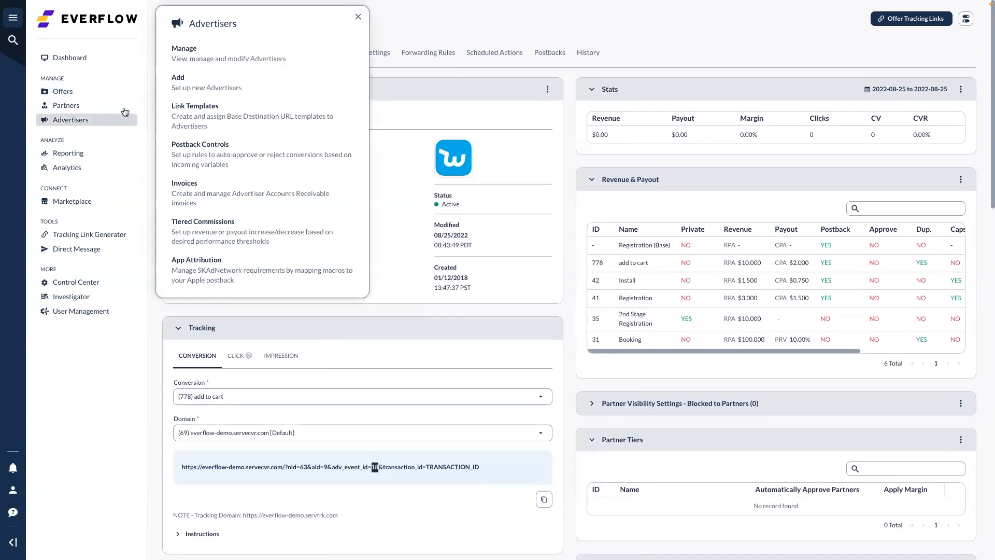
click(221, 58)
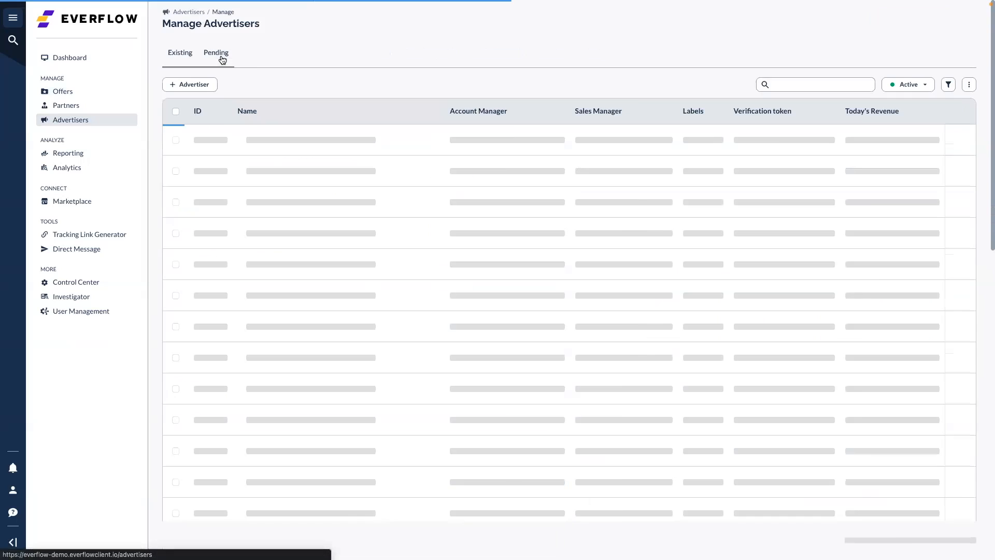
click(244, 393)
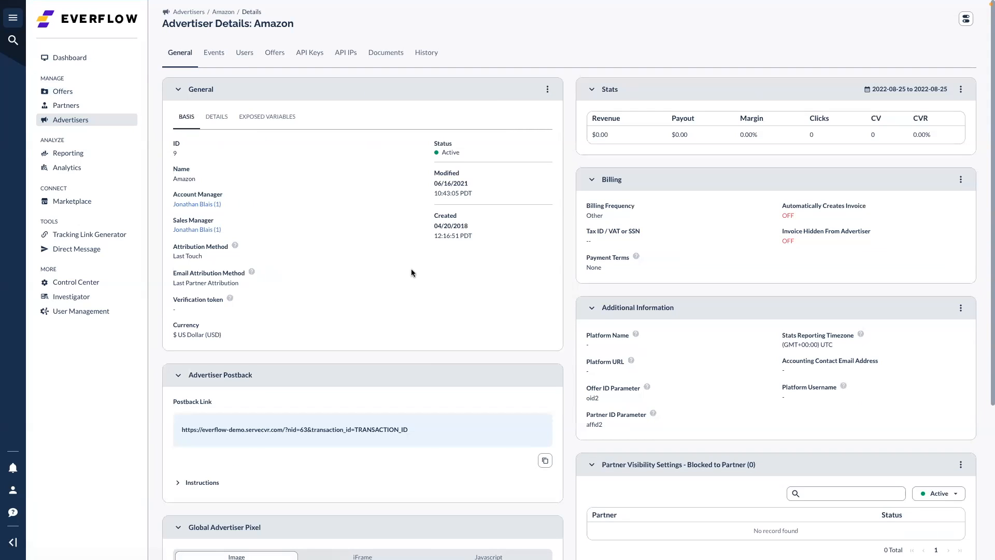
click(215, 58)
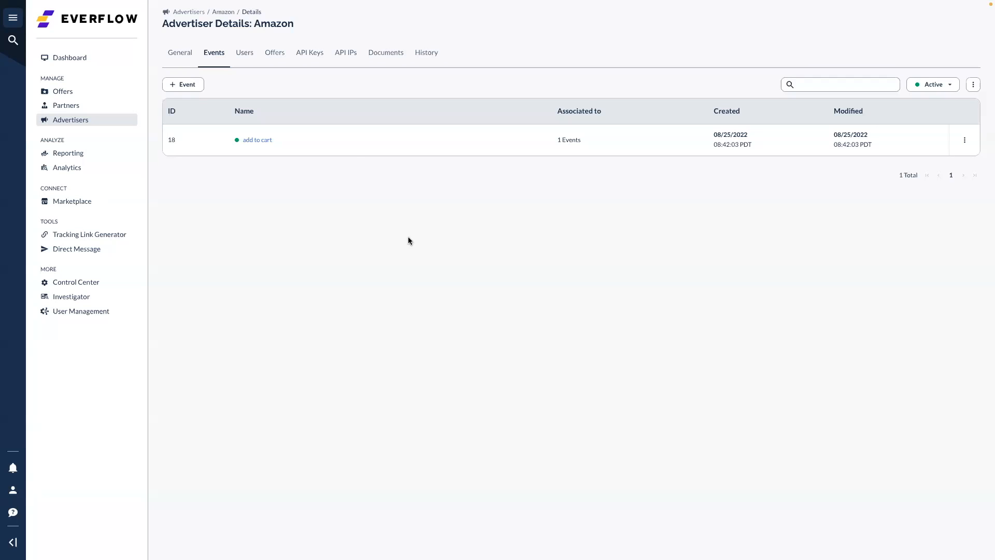
click(244, 55)
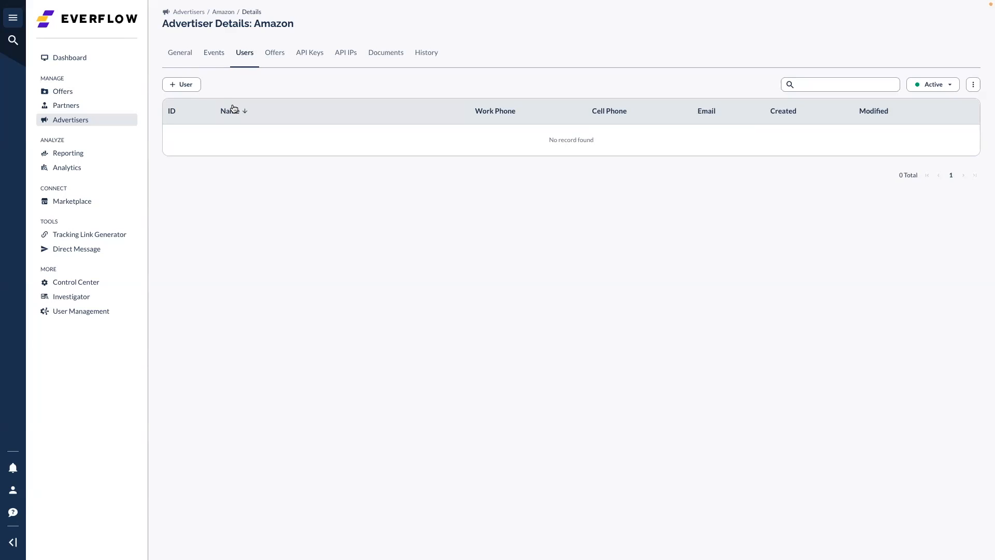
Add a new Amazon advertiser user with the user's first name, last name and e-mail
click(180, 89)
click(486, 93)
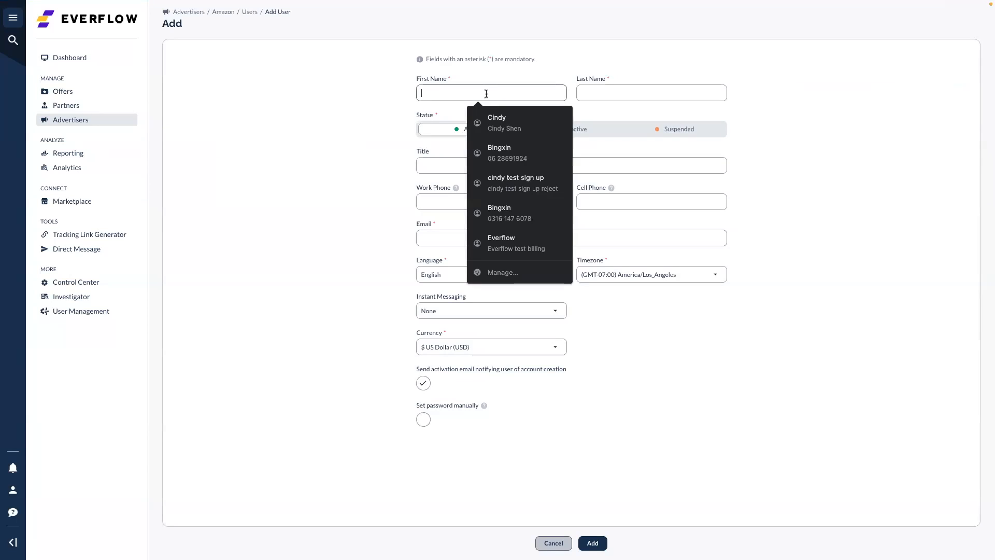
text(cindy)
key(Tab)
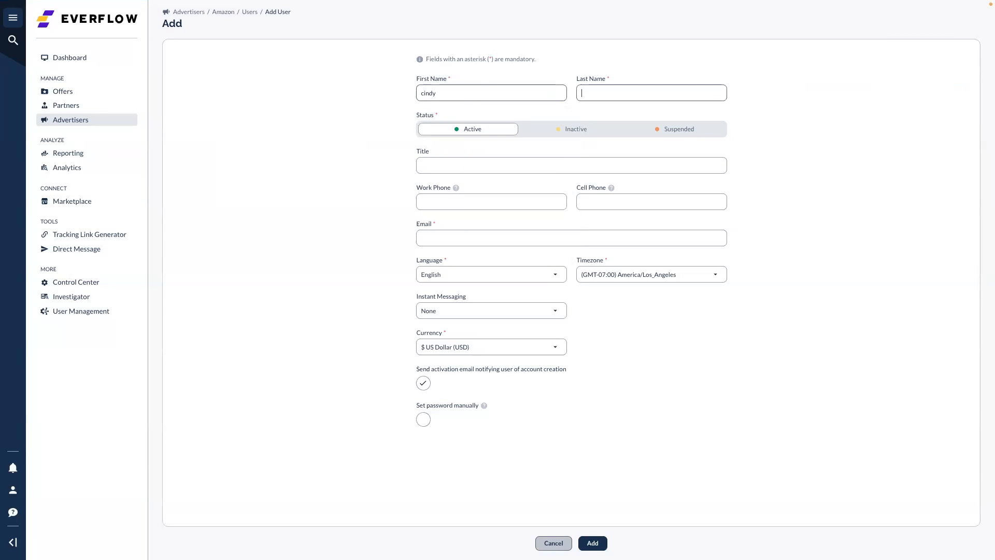
text(test)
click(444, 241)
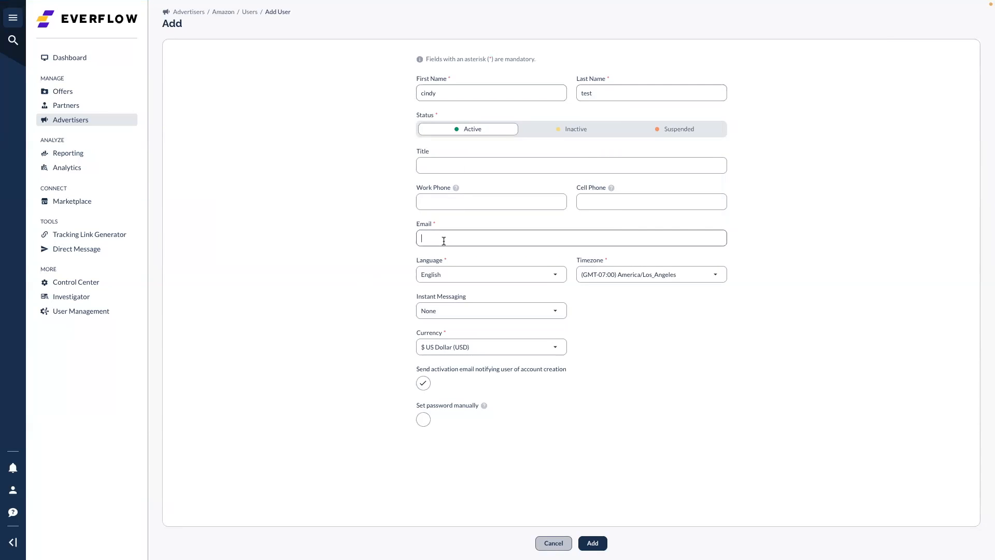
click(594, 543)
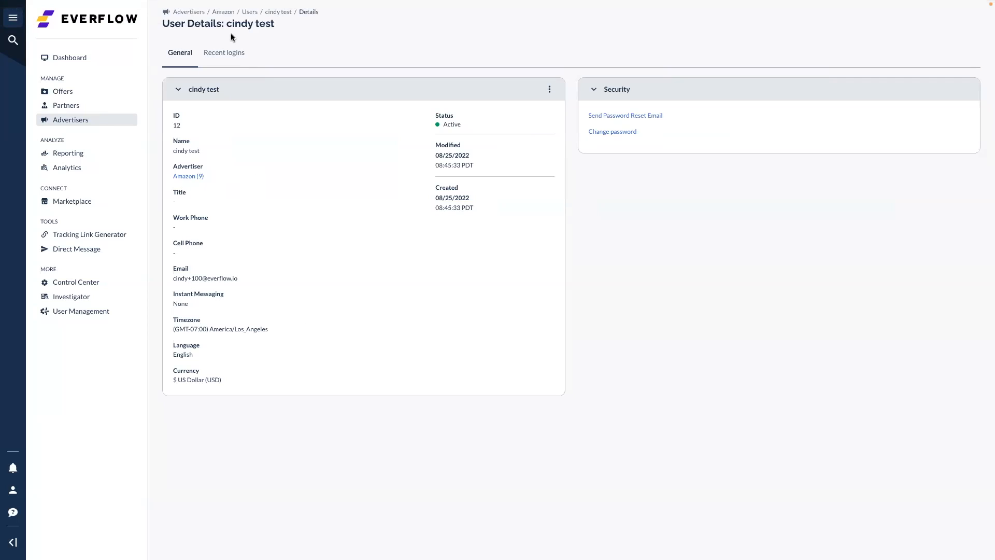
Browse Amazon's Users, Offers, API Keys, Documents and History tabs
click(250, 12)
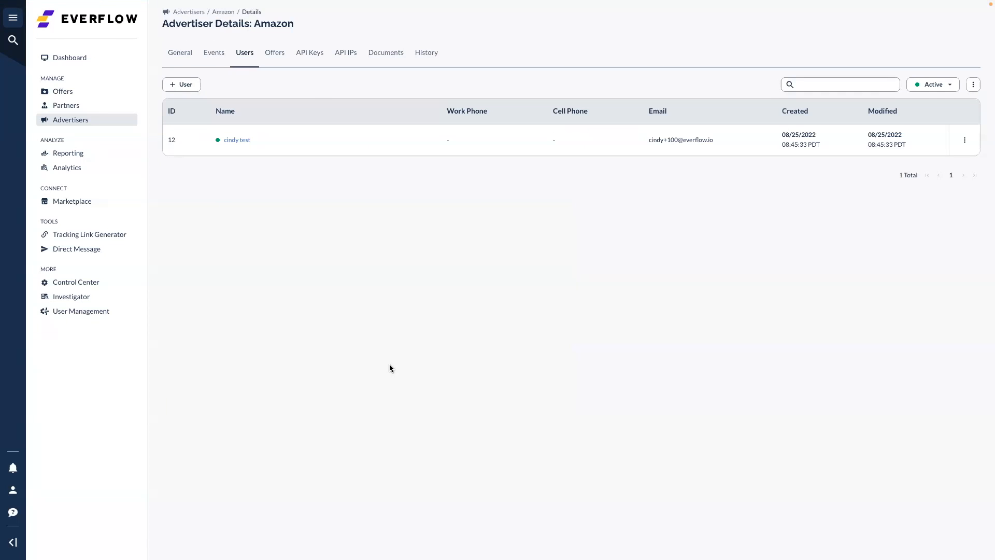
click(279, 55)
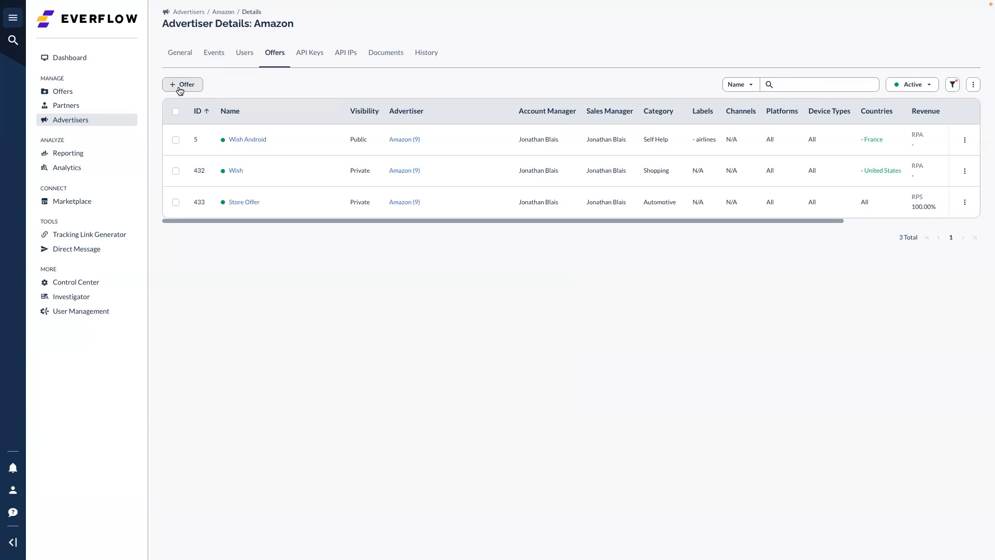
click(316, 56)
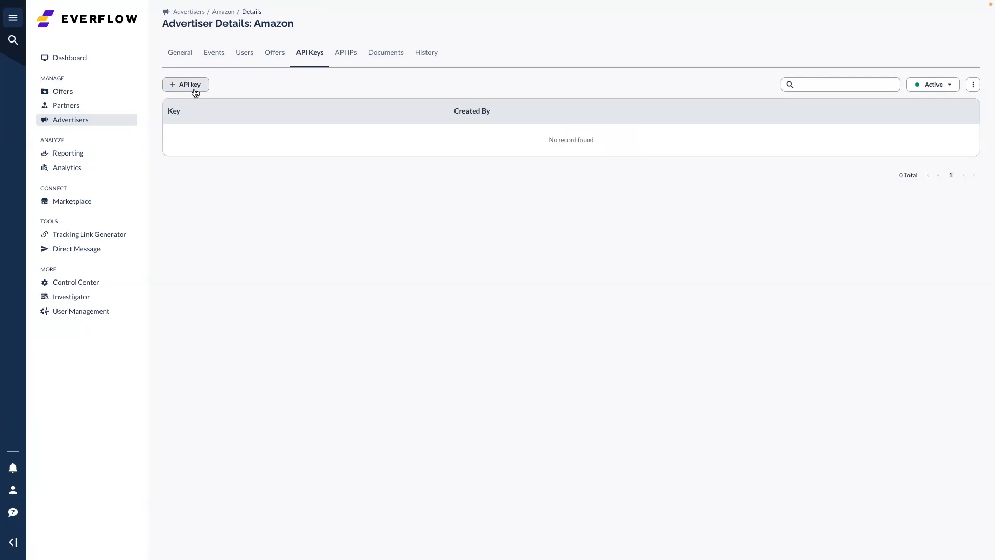
click(389, 61)
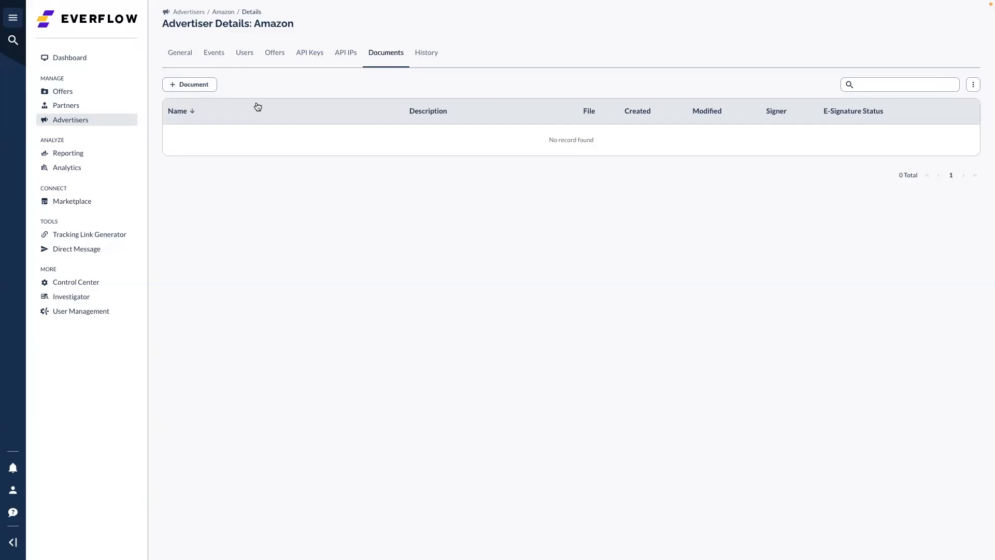
click(424, 58)
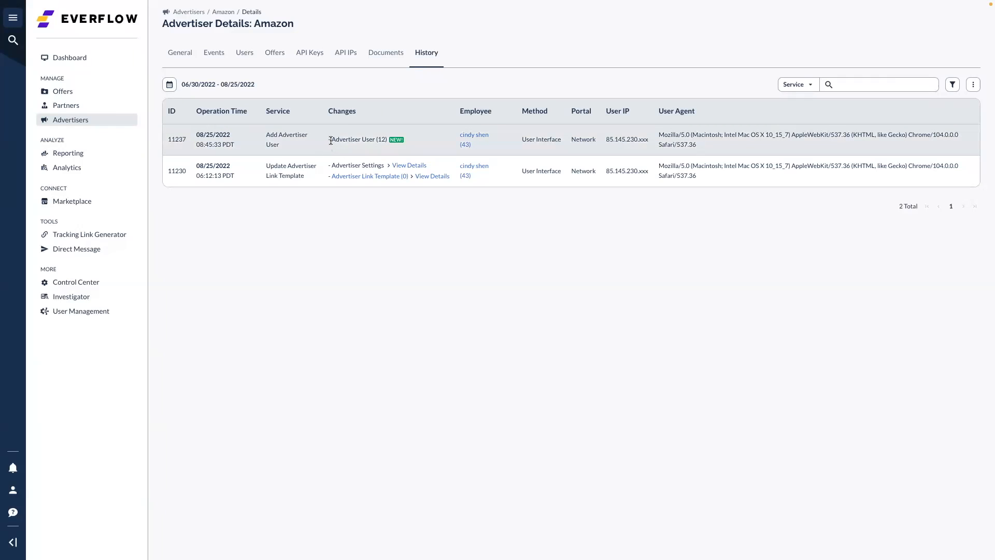
Highlight the Add Advertiser User history entry, then return to Amazon's general details and postback link
drag(330, 139, 380, 139)
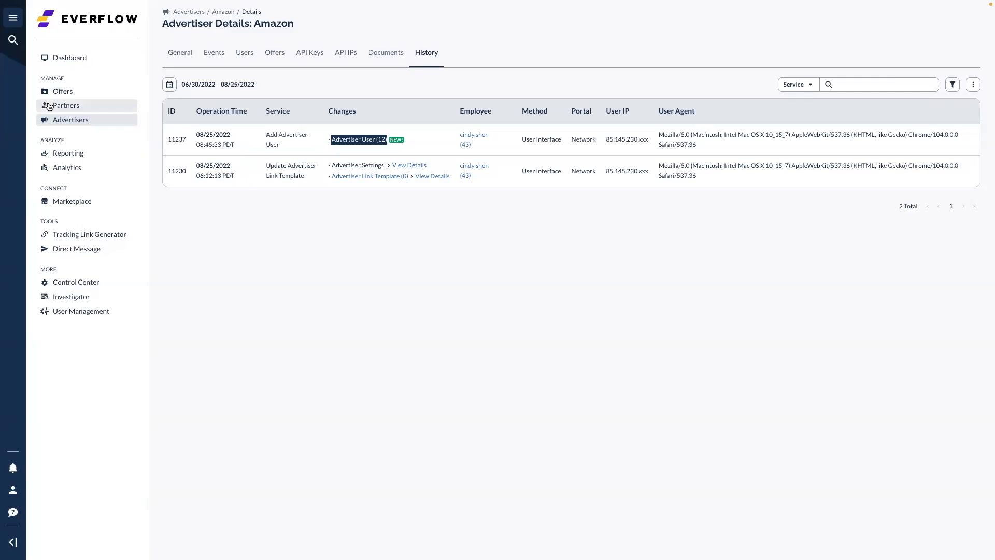
click(79, 121)
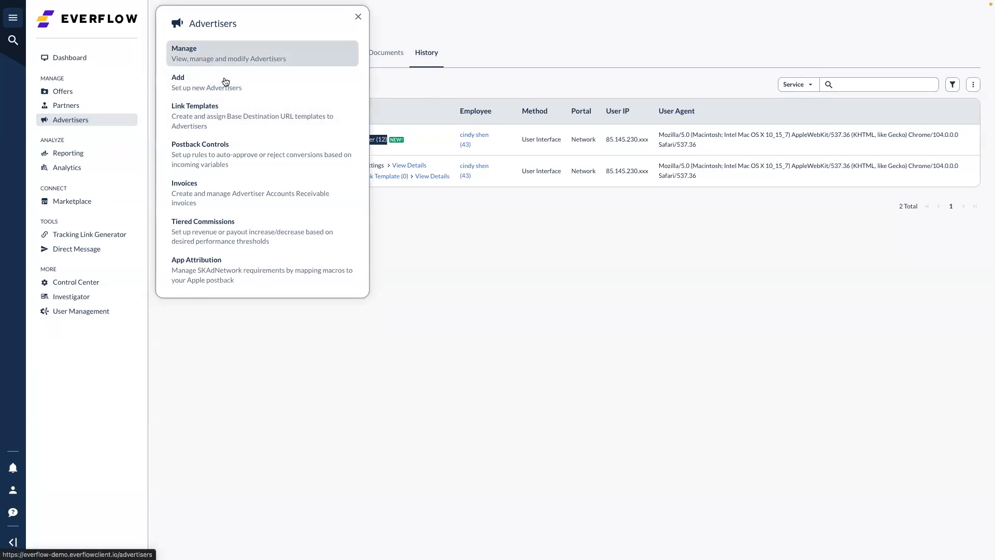
click(179, 55)
scroll(393, 392, down, 2)
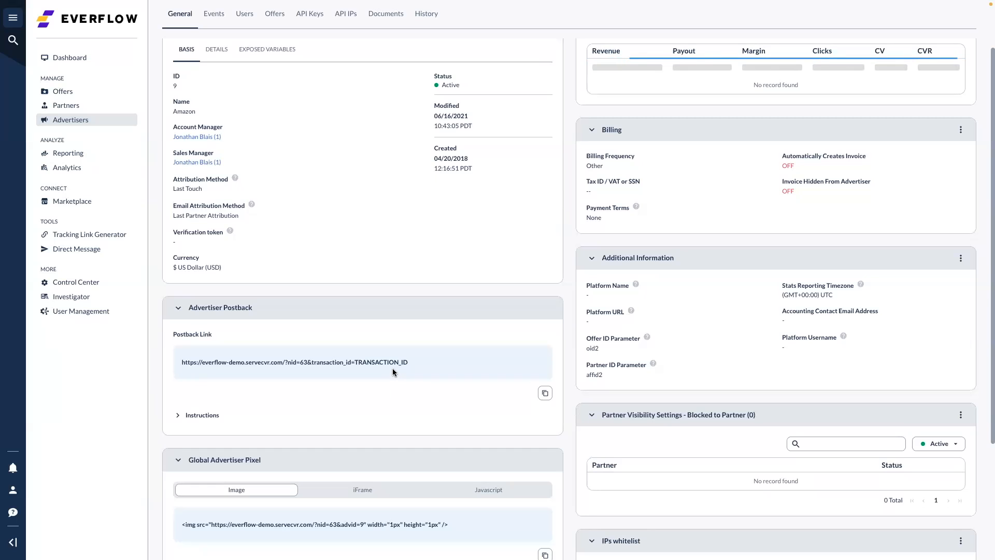
Switch to the Keynote webinar and advance past the Advertiser Postback slide to the transaction_id slide
key(ctrl+Left)
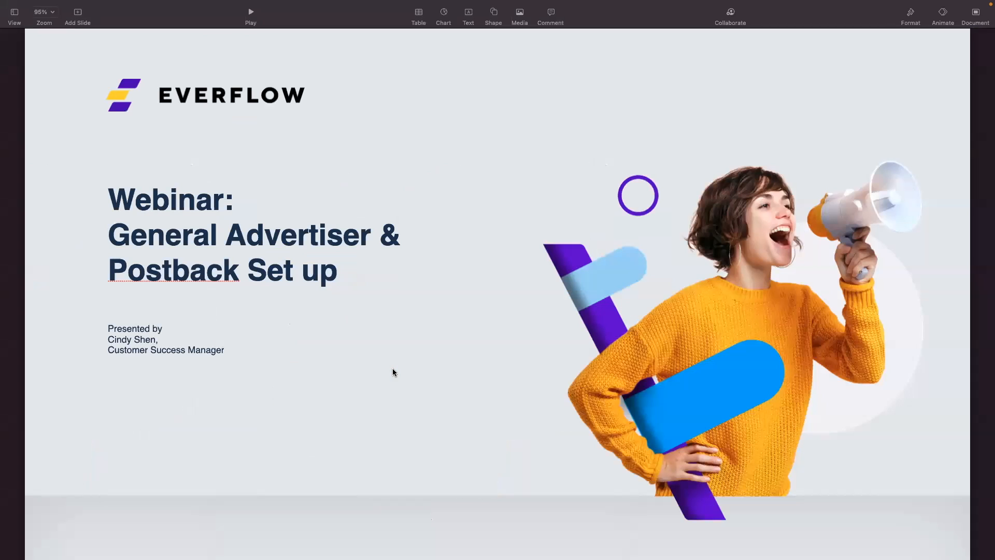
key(Down)
key(Down)
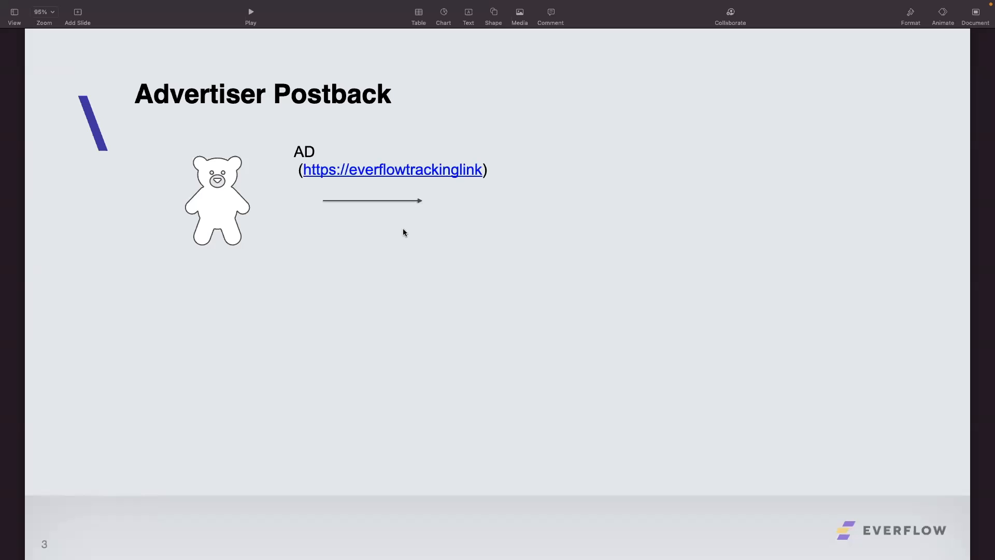
key(Down)
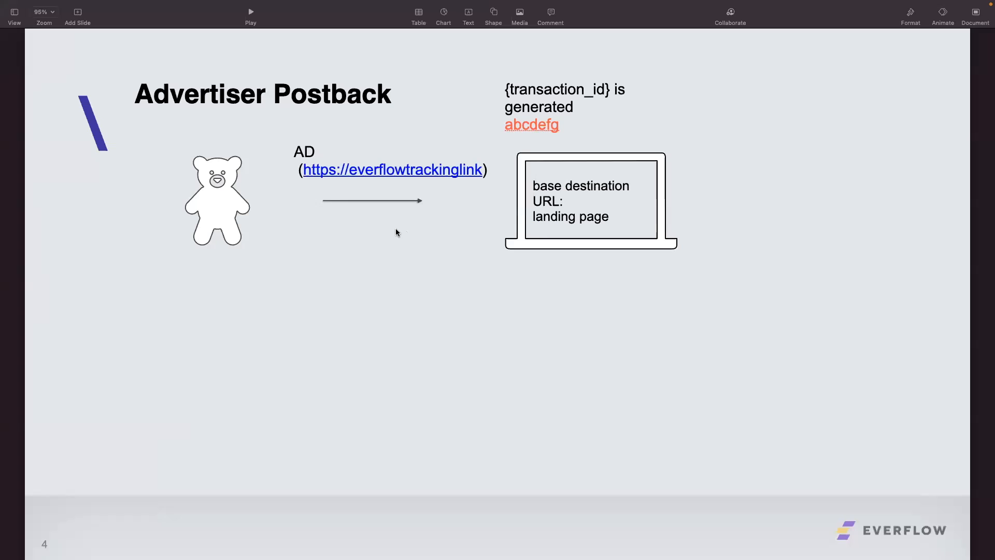
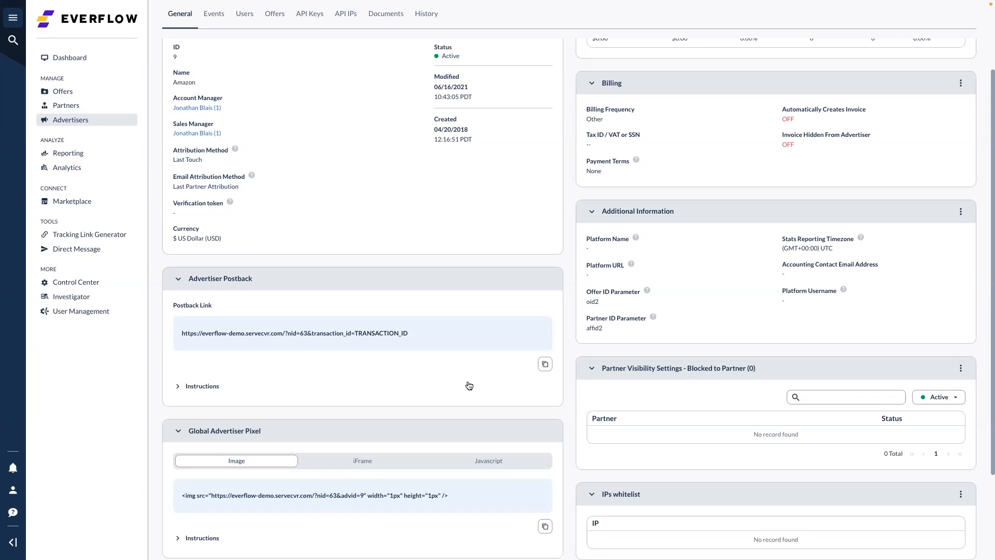
Expand the Advertiser Postback instructions, highlight the TRANSACTION_ID macro, then return from the slides to Everflow
click(178, 386)
drag(409, 333, 351, 333)
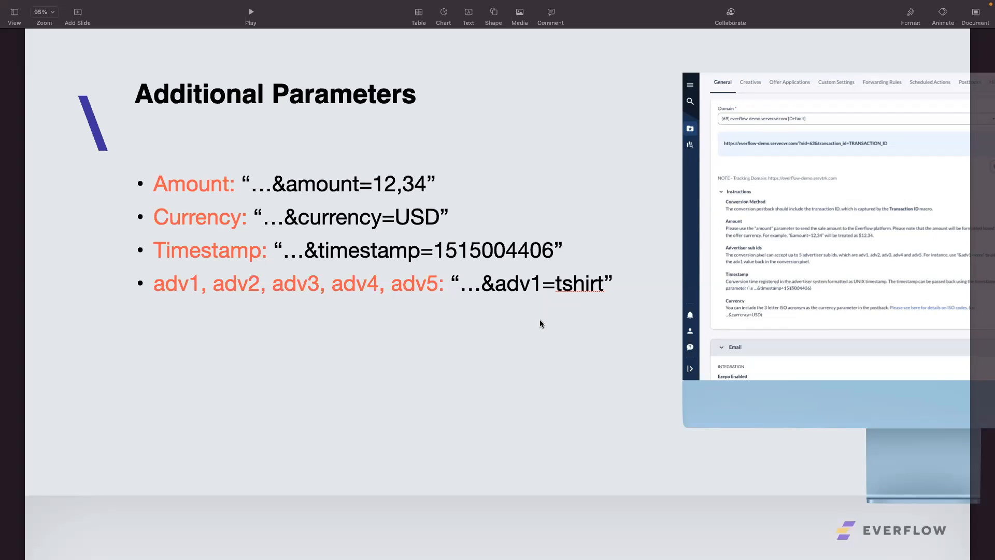
key(ctrl+Right)
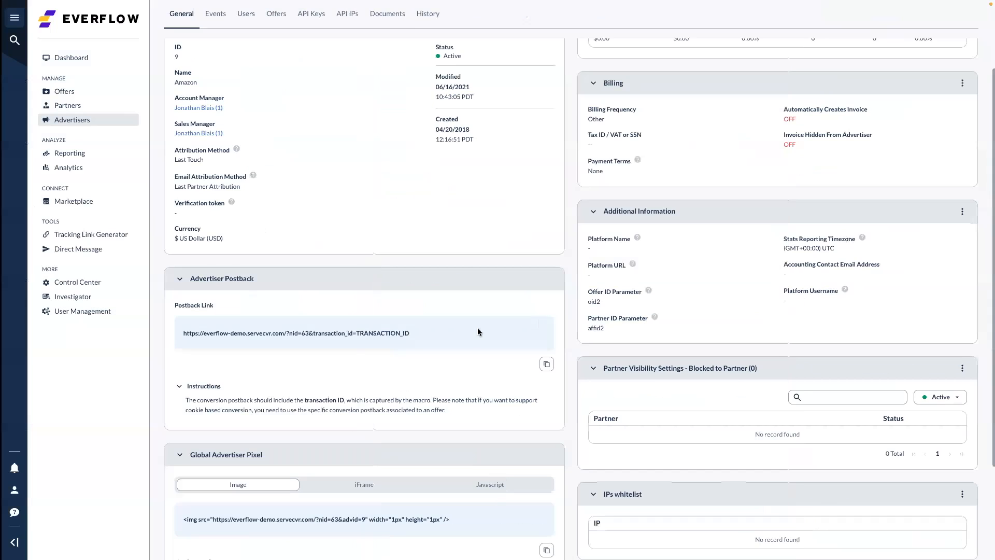
Show the Global Advertiser Pixel as iFrame code and highlight the postback link's transaction_id part
scroll(469, 331, down, 3)
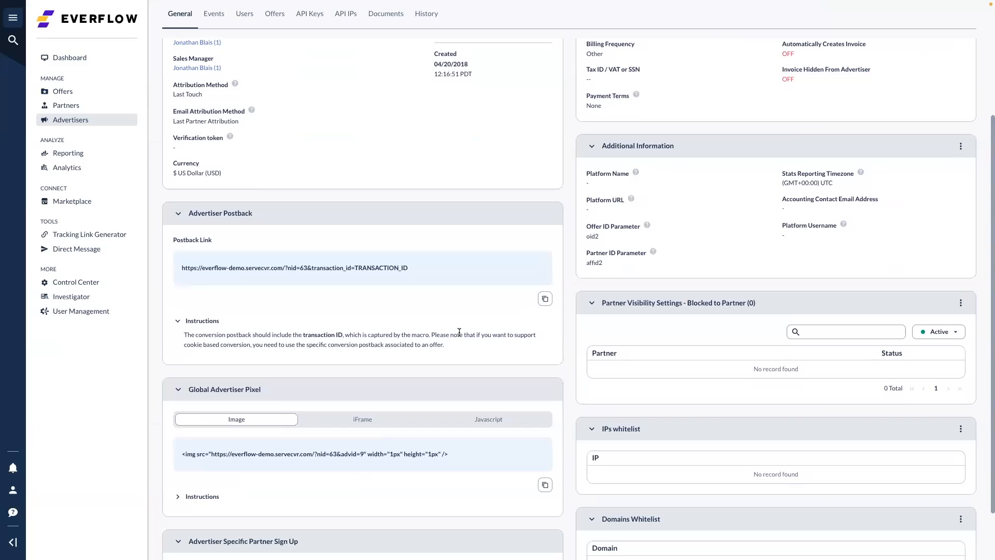
scroll(459, 332, down, 2)
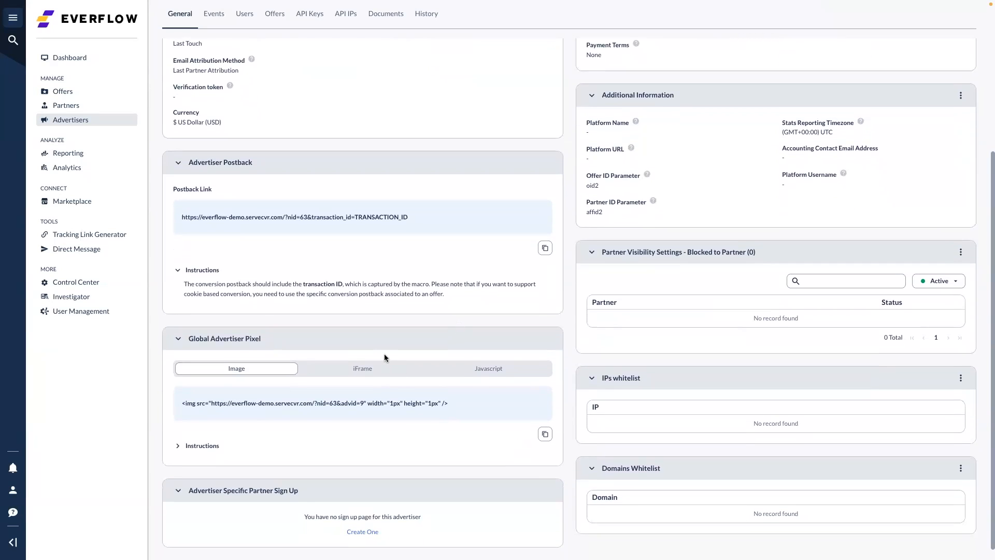
scroll(402, 254, down, 1)
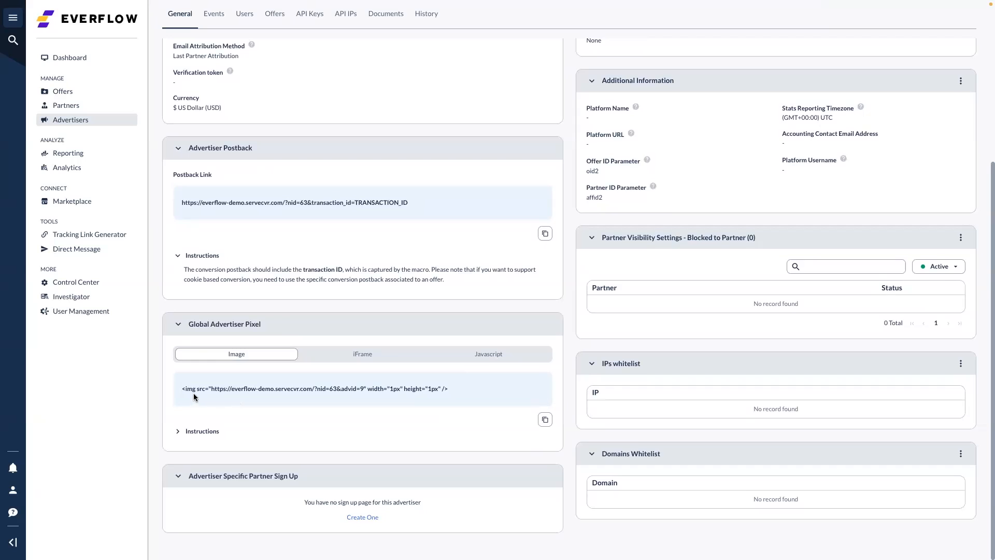
click(359, 356)
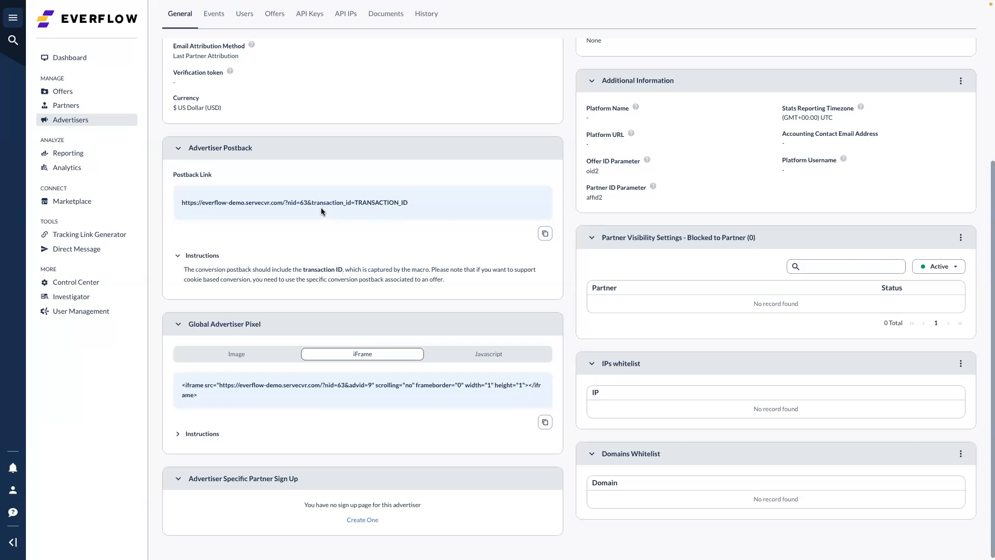
drag(307, 202, 409, 205)
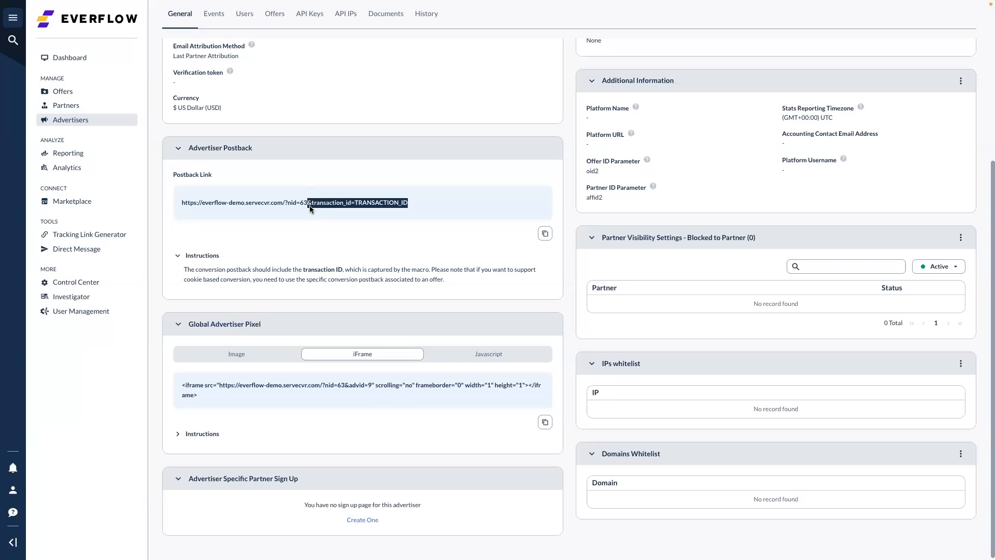
click(452, 311)
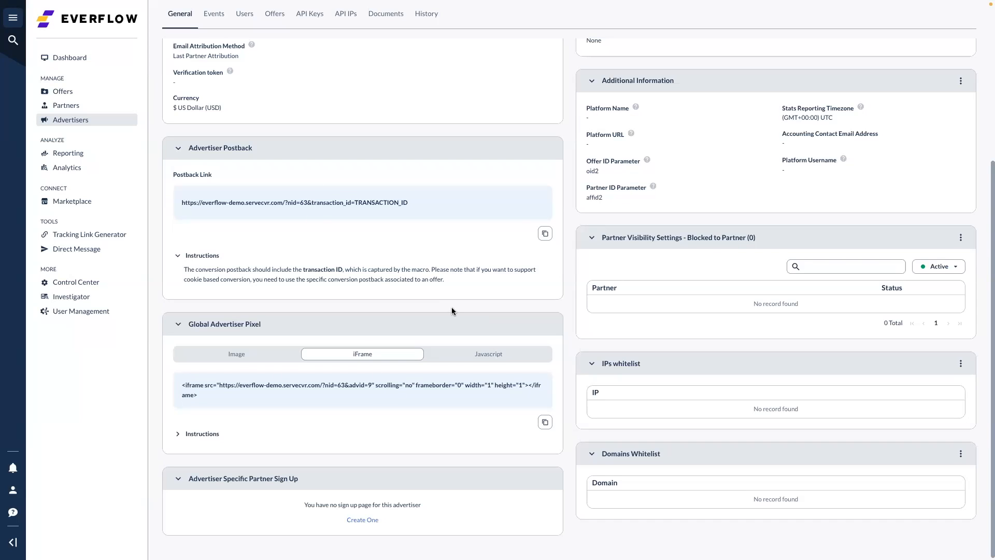
Switch the pixel code to its Javascript form and scroll back to the top
scroll(452, 311, down, 1)
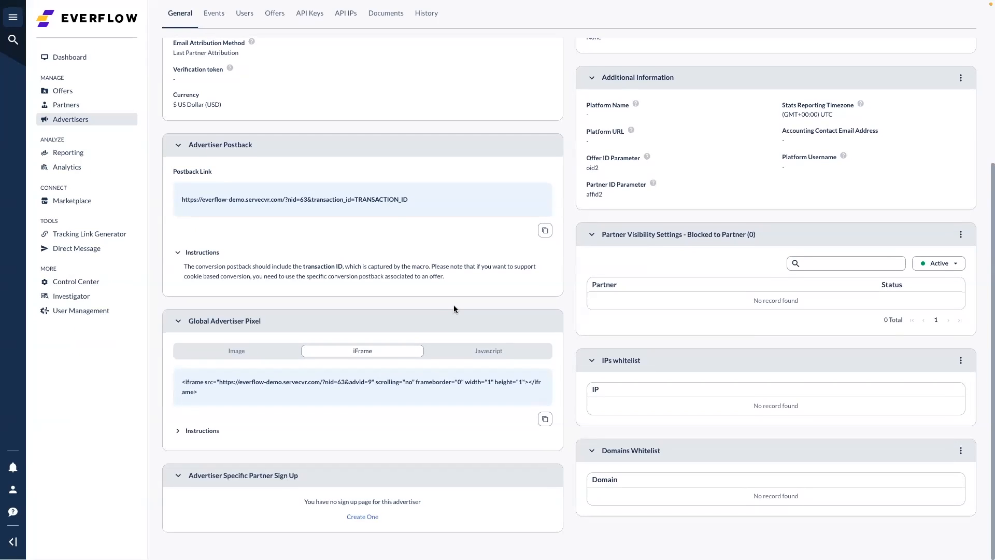
click(507, 357)
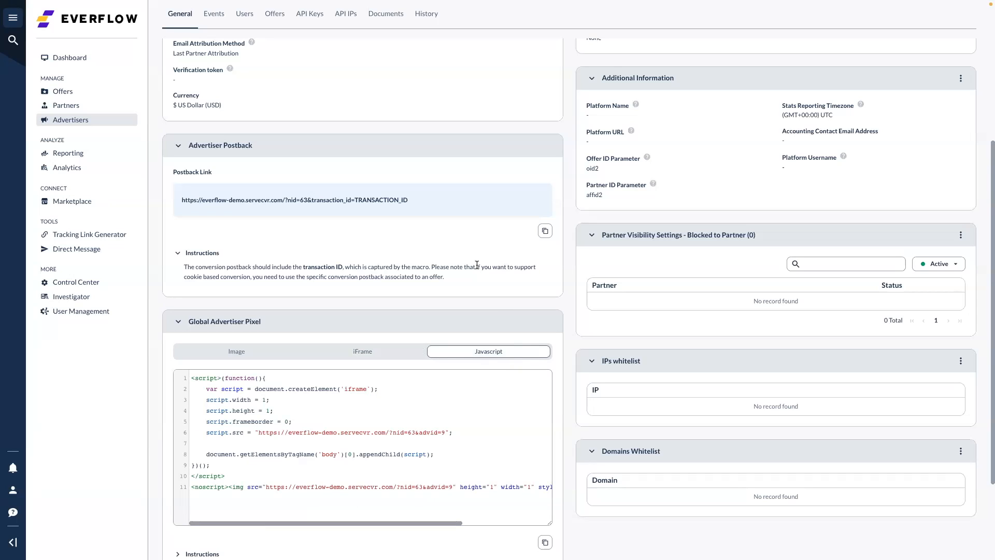
scroll(477, 265, down, 1)
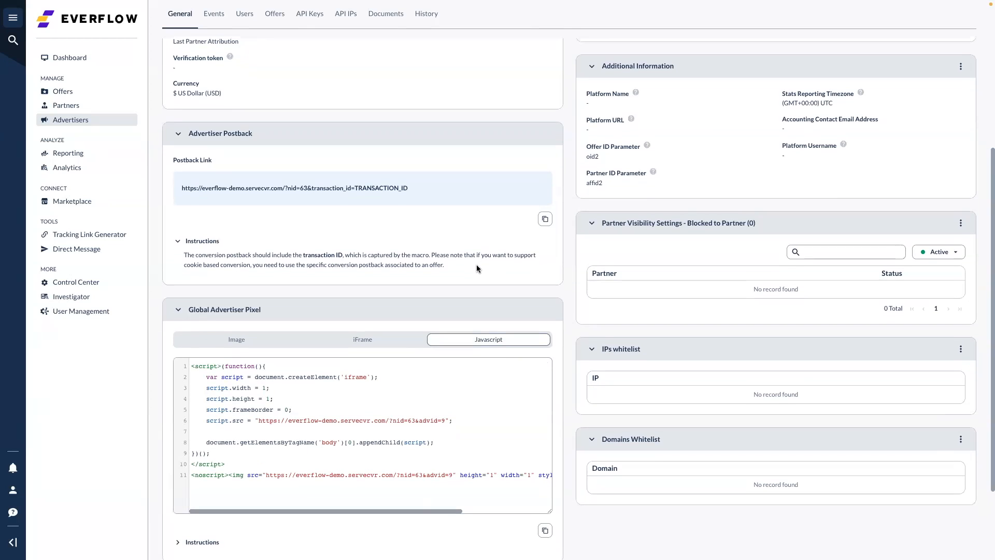
scroll(477, 267, down, 1)
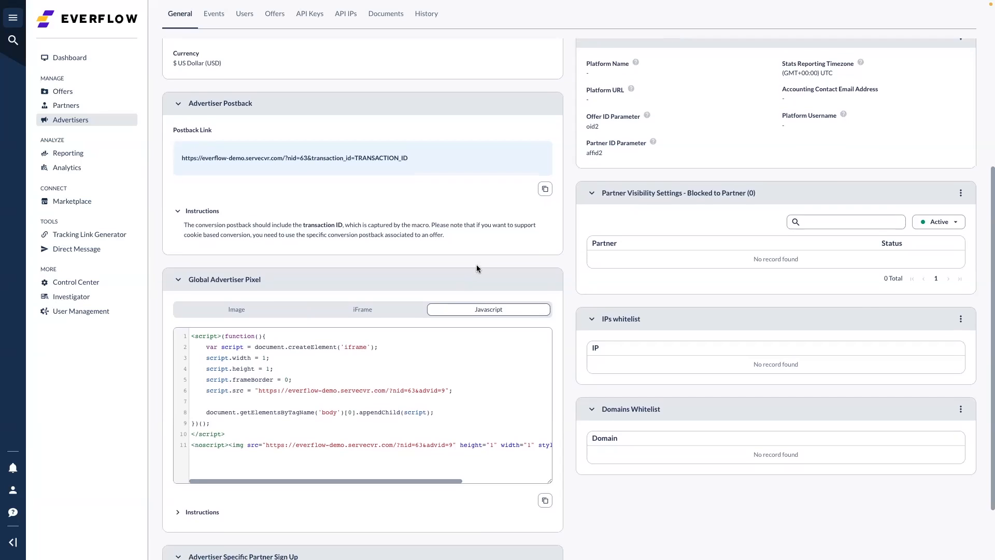
scroll(477, 265, down, 1)
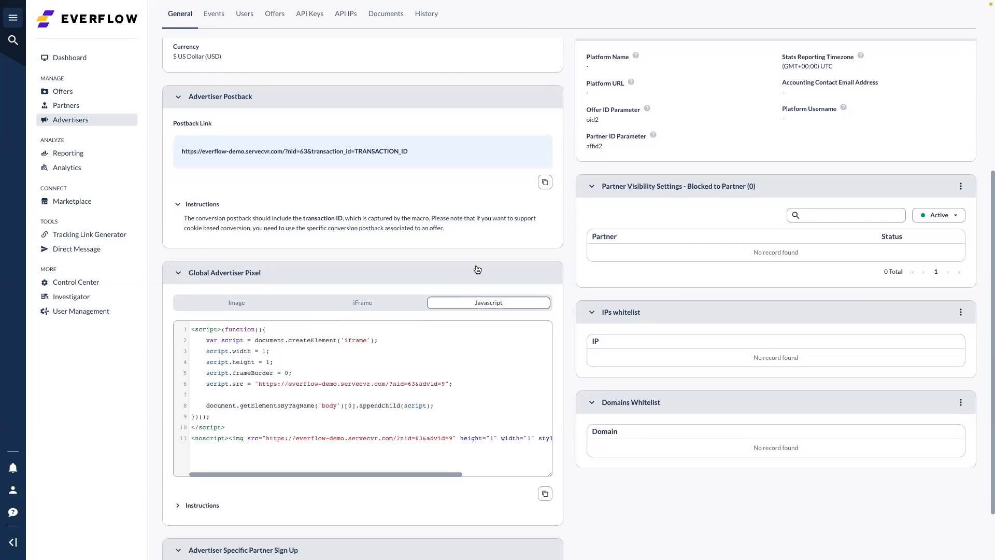
scroll(477, 268, down, 1)
scroll(477, 268, up, 3)
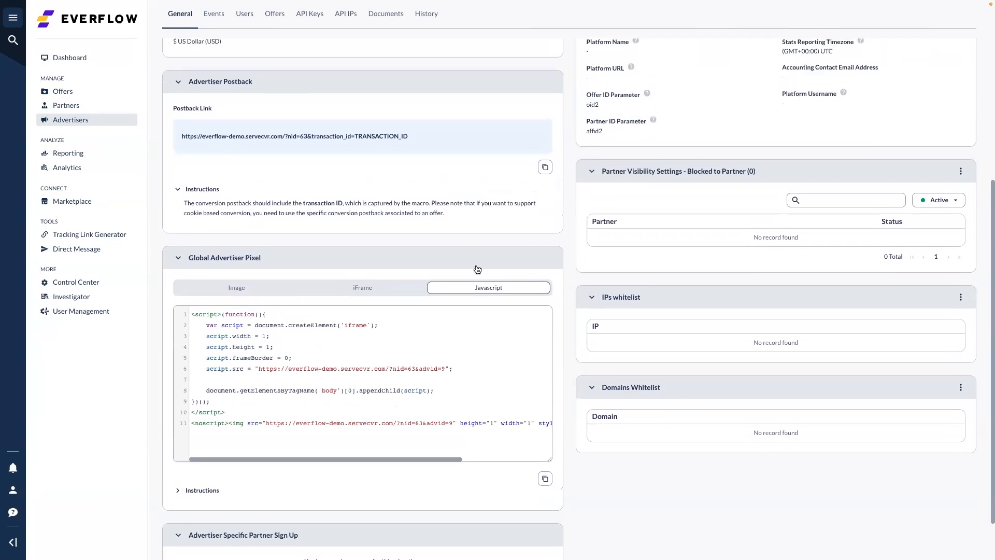
scroll(477, 268, up, 2)
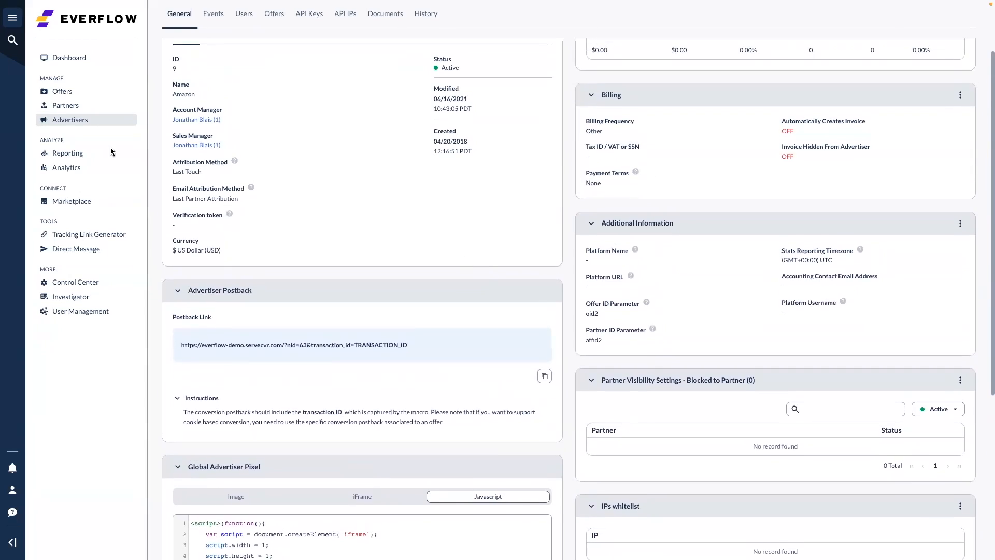
Open the Starbuck advertiser link template for editing
click(75, 125)
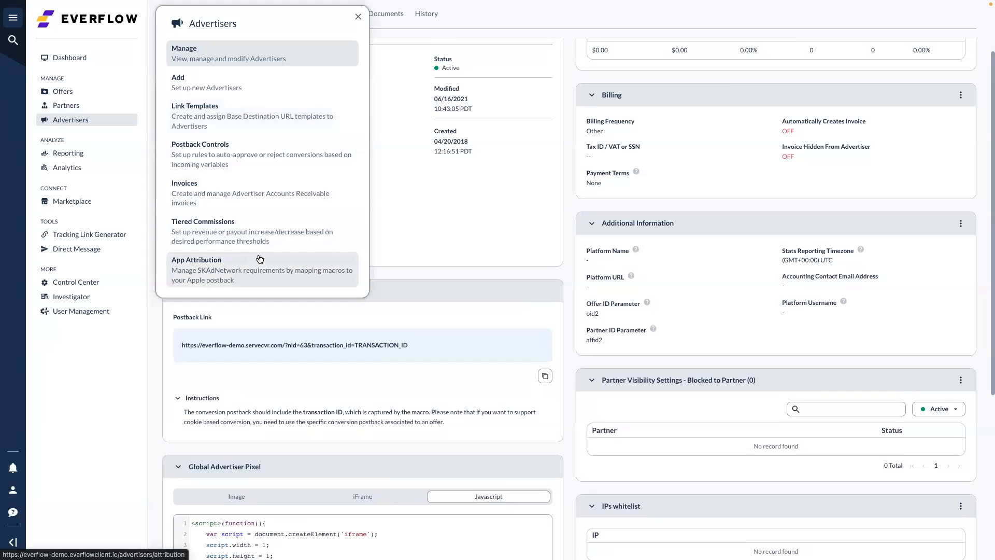
click(224, 124)
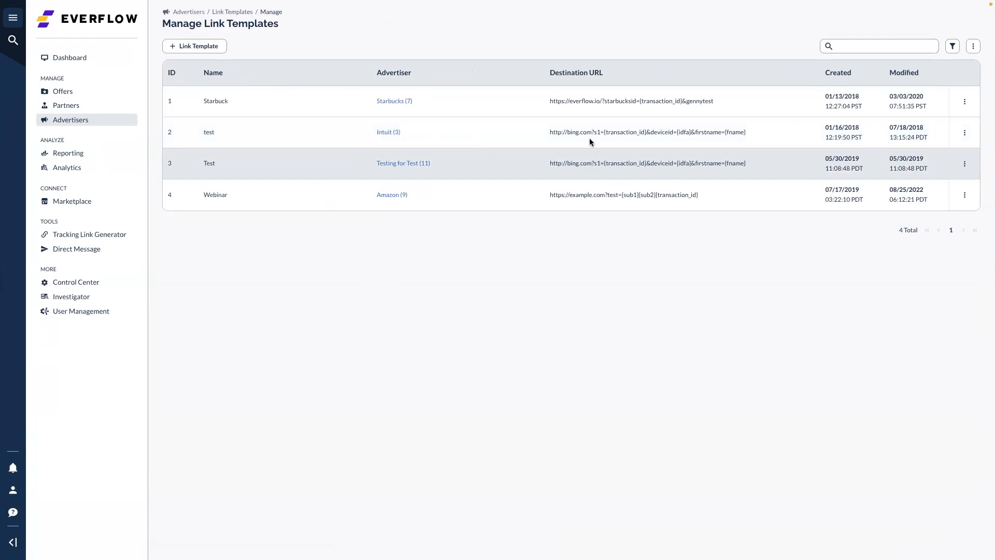
click(965, 102)
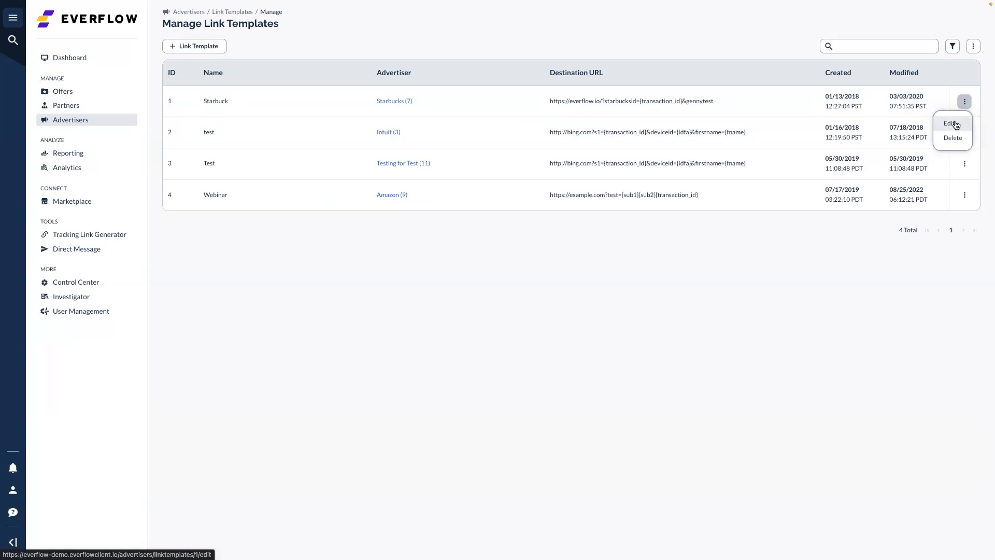
click(954, 123)
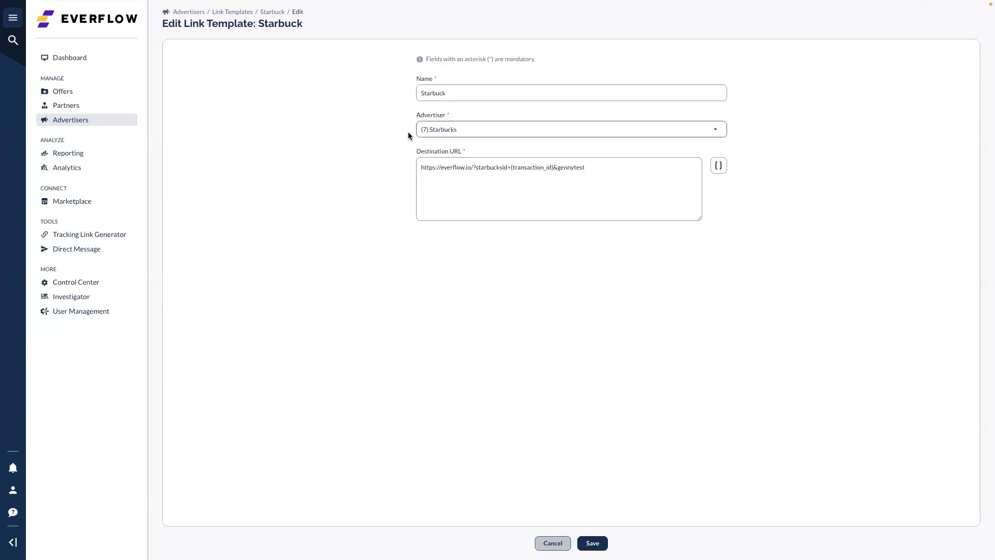
Highlight the Starbuck template name and destination URL, then return to the advertisers list
drag(456, 93, 423, 93)
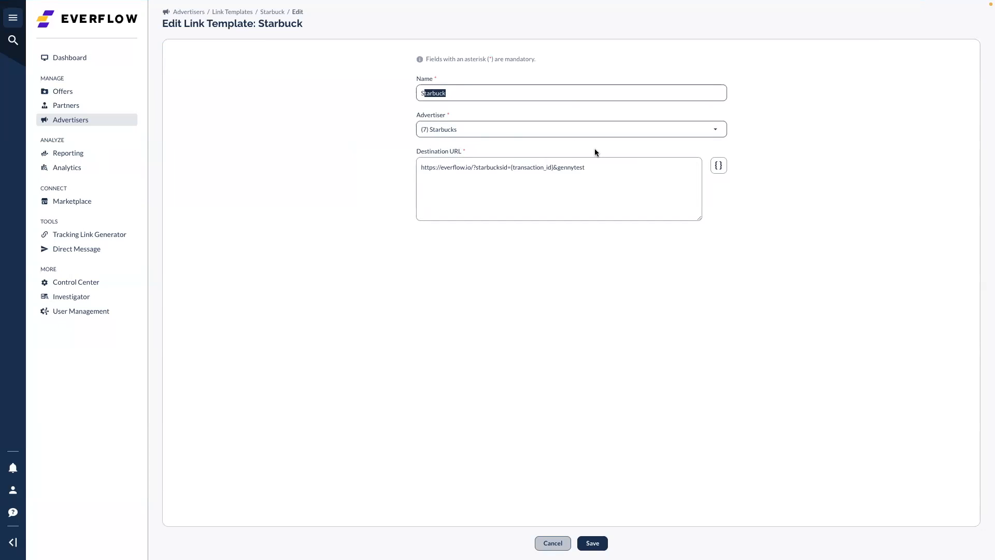
drag(591, 168, 392, 171)
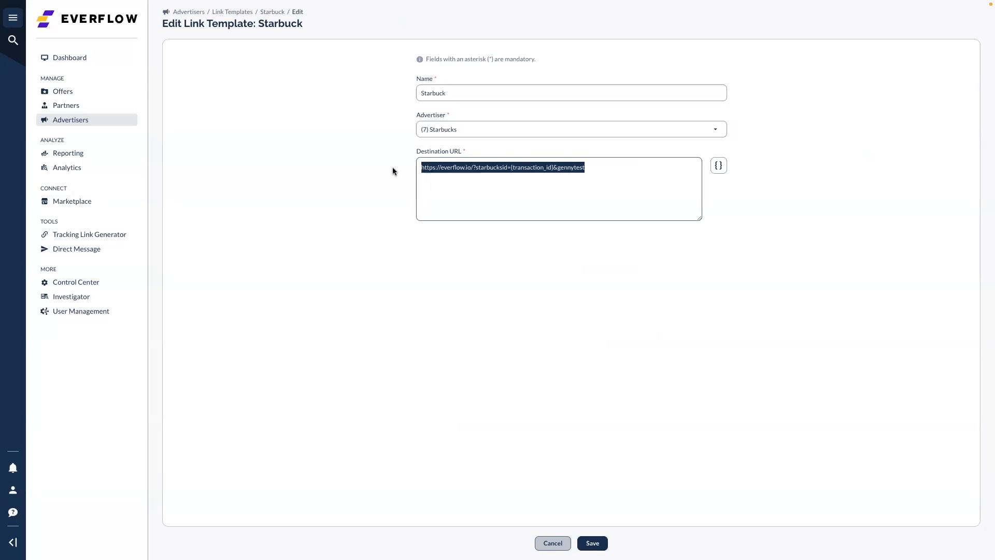
click(599, 187)
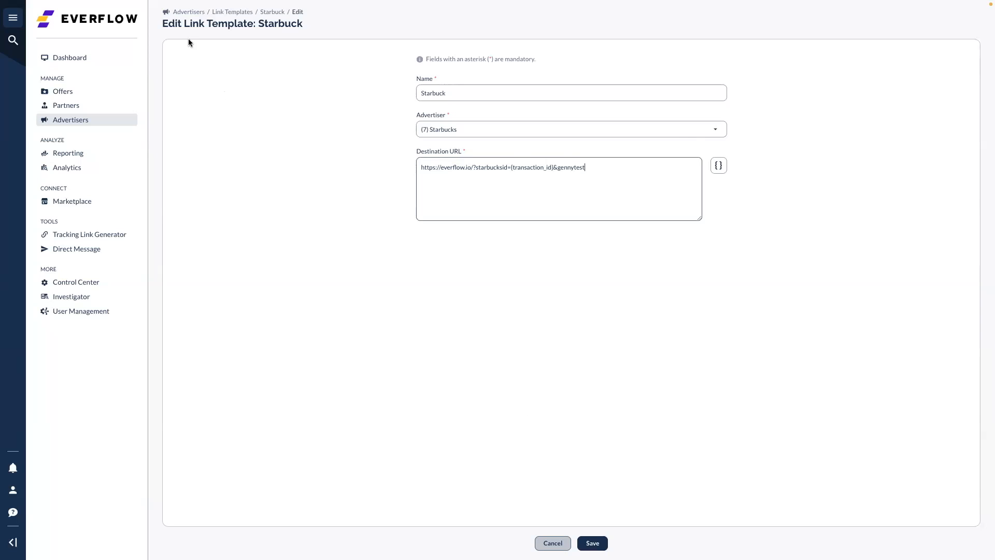
click(187, 11)
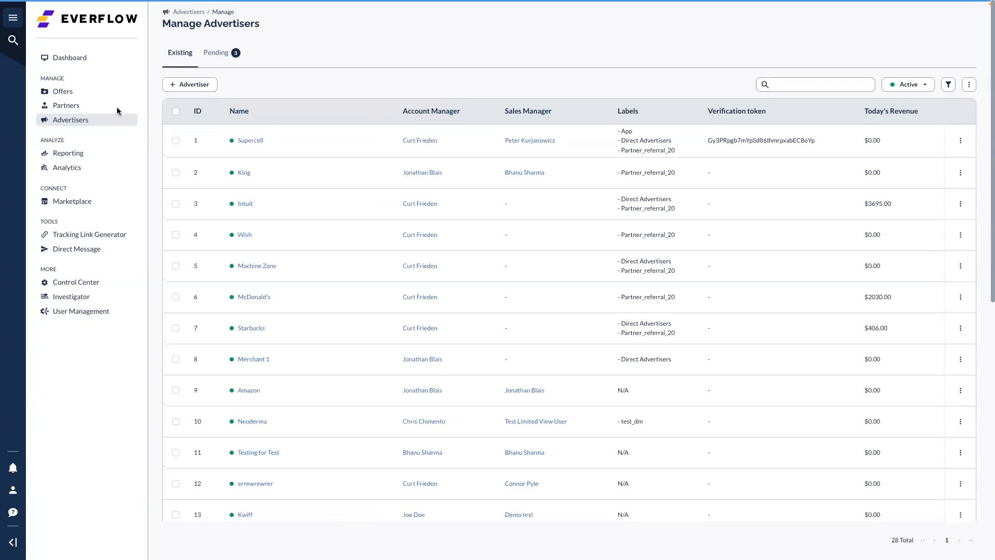
Open the Order Test postback control from Postback Controls and show its General card options
click(86, 121)
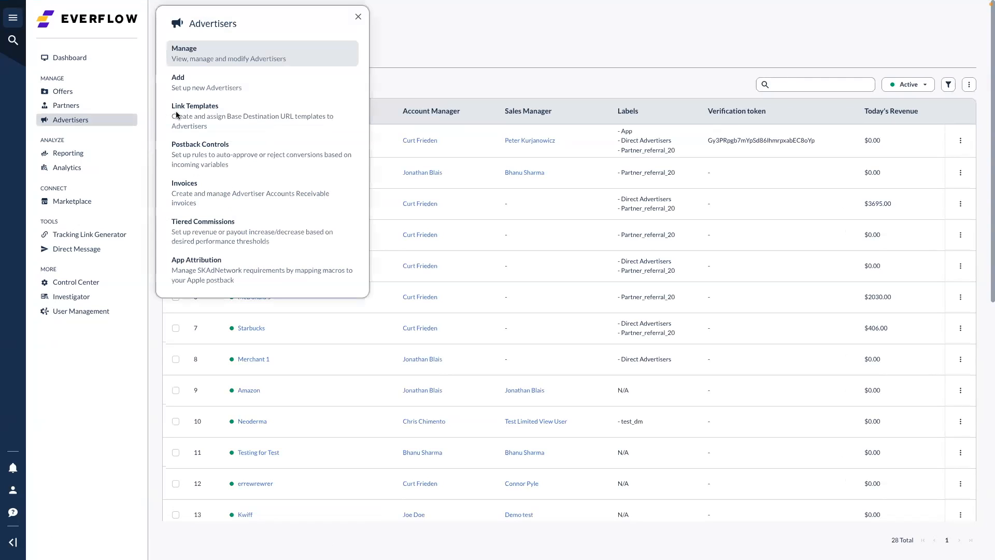
click(201, 156)
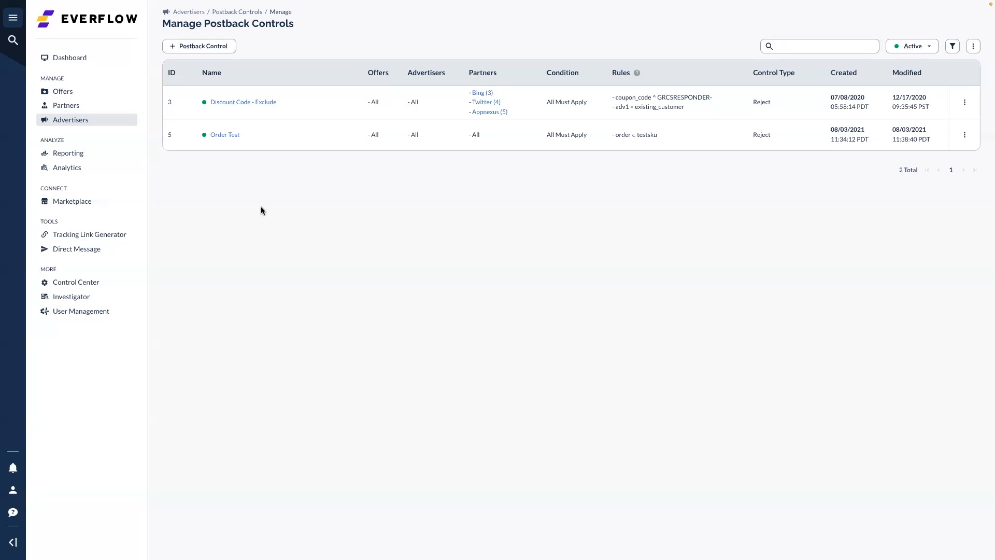
click(225, 135)
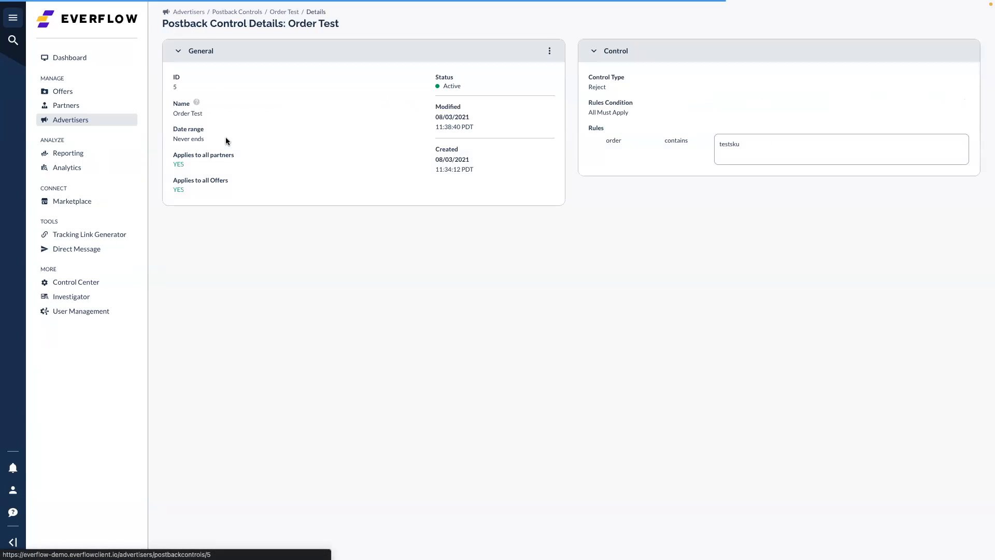
click(556, 51)
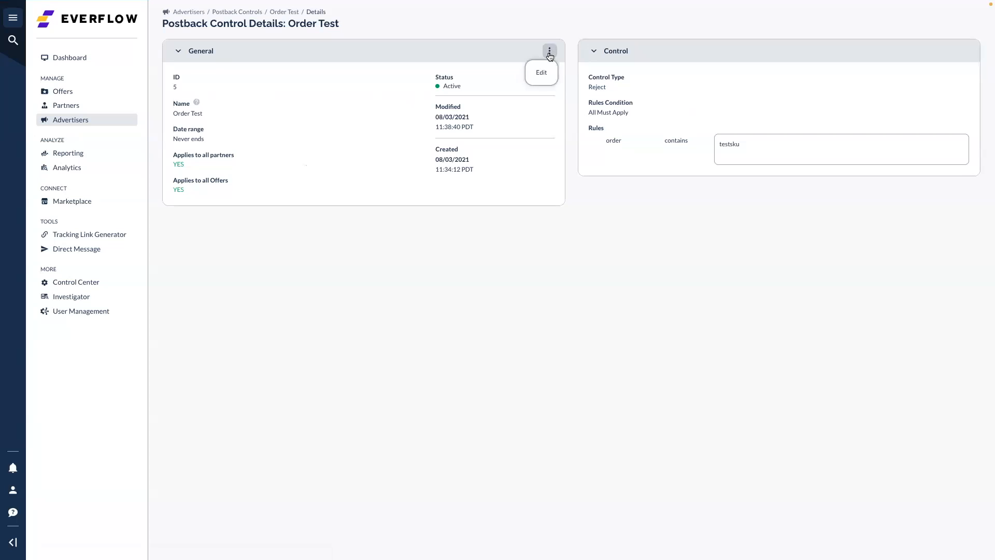
Edit Order Test, toggling the specific offers and partners limits on and back off
click(544, 72)
drag(390, 136, 315, 136)
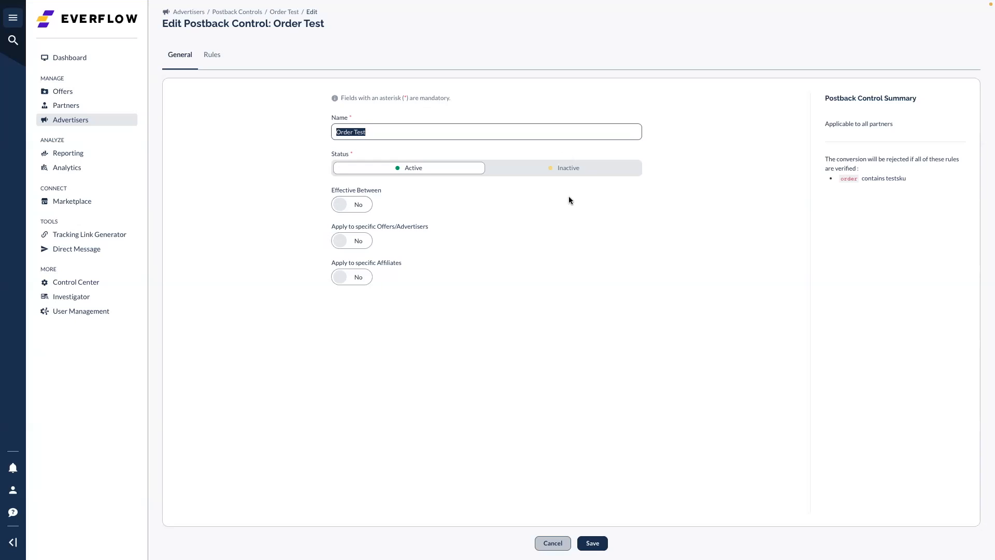
click(352, 241)
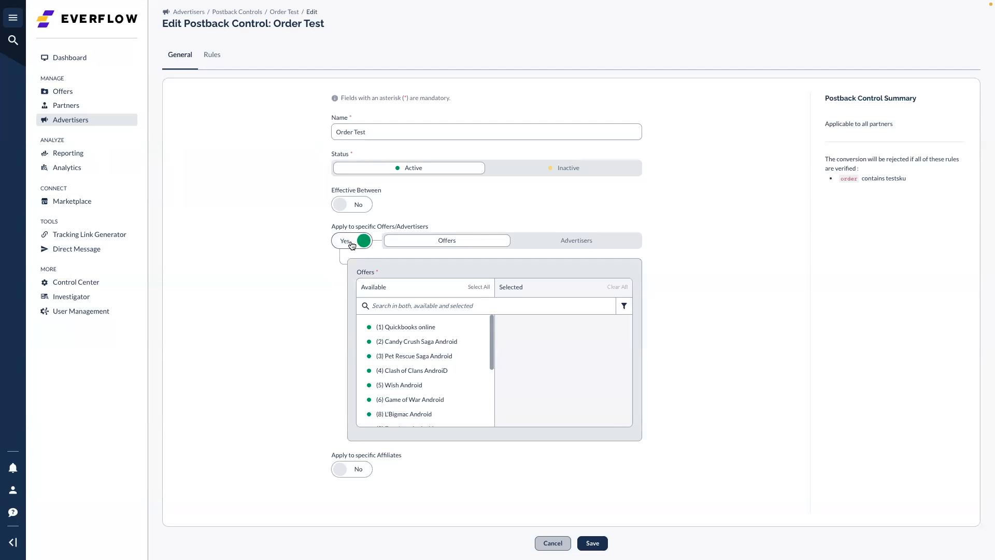
click(352, 243)
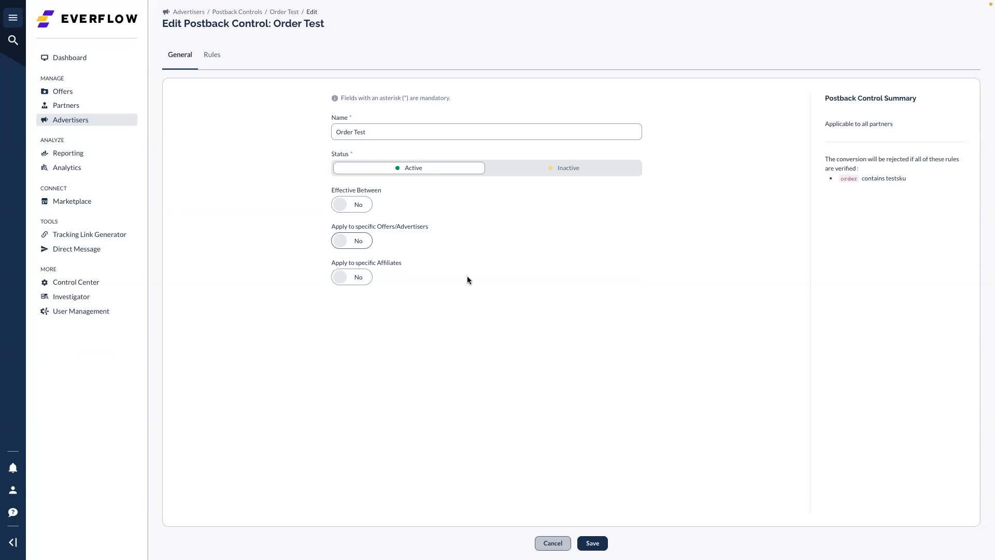
click(359, 282)
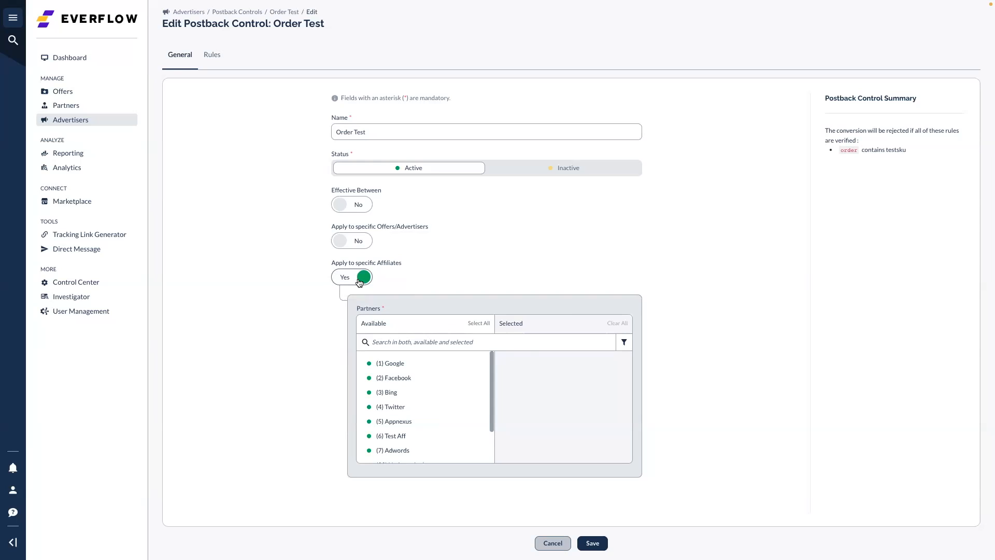
click(359, 282)
Show the Rules settings and highlight the testsku rule value
click(210, 57)
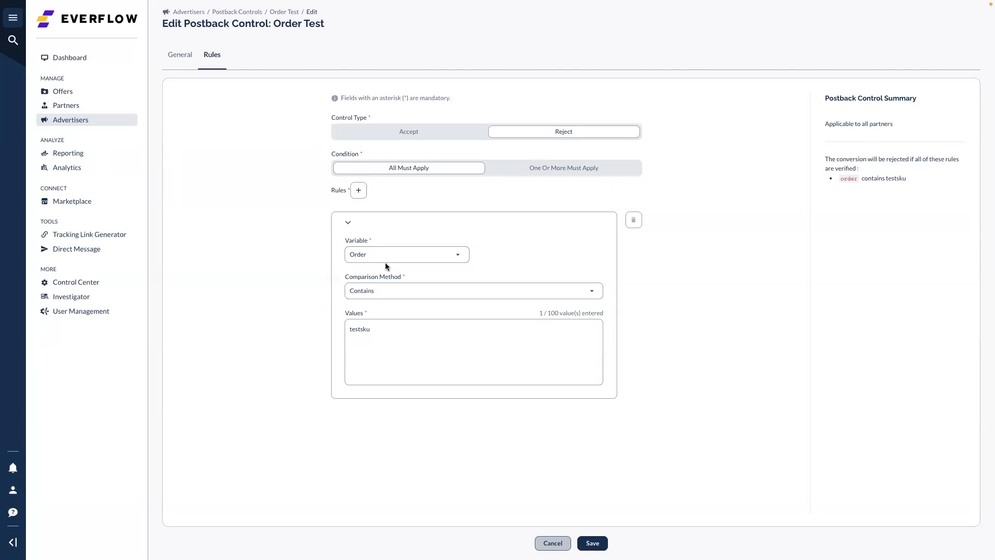
drag(380, 329, 350, 331)
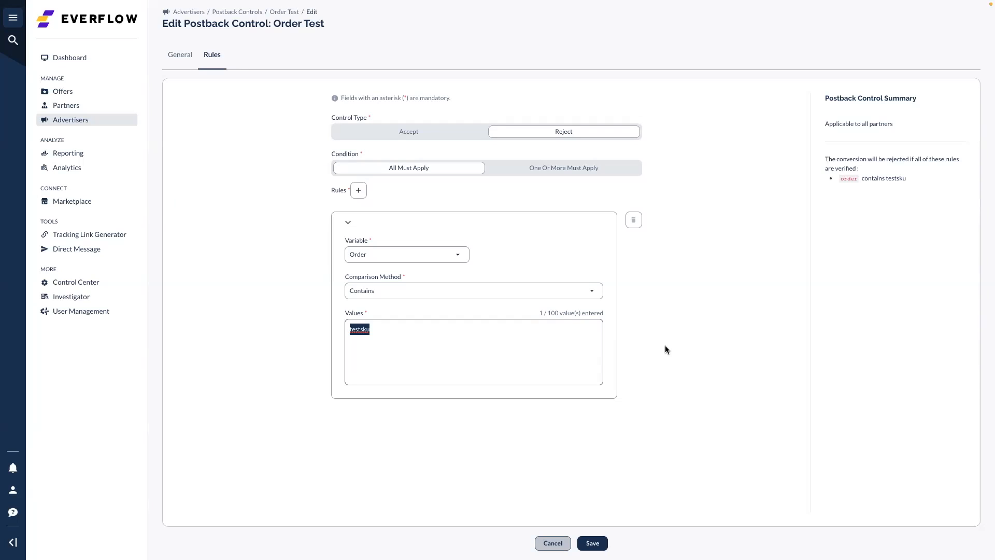
click(424, 347)
drag(378, 334, 329, 332)
Go to Advertisers > Invoices to list the two unpaid invoices
click(75, 124)
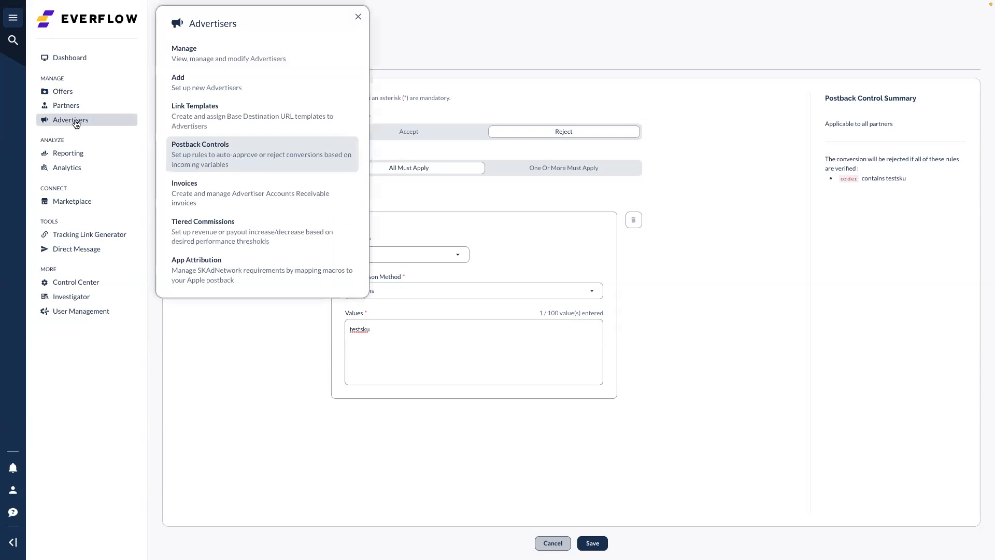
click(269, 205)
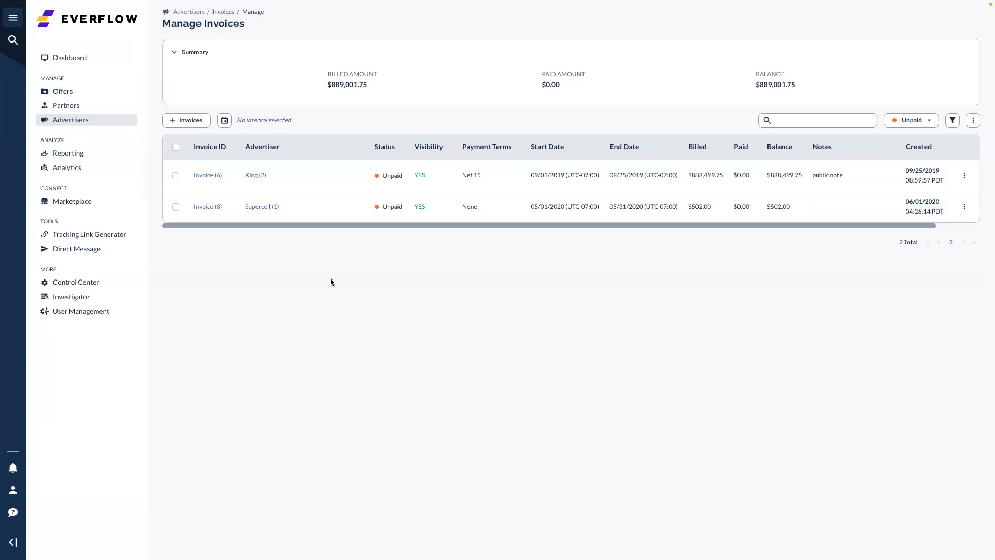
Start a new invoice with payment period 07/01/2022–07/31/2022, then cancel it
click(195, 124)
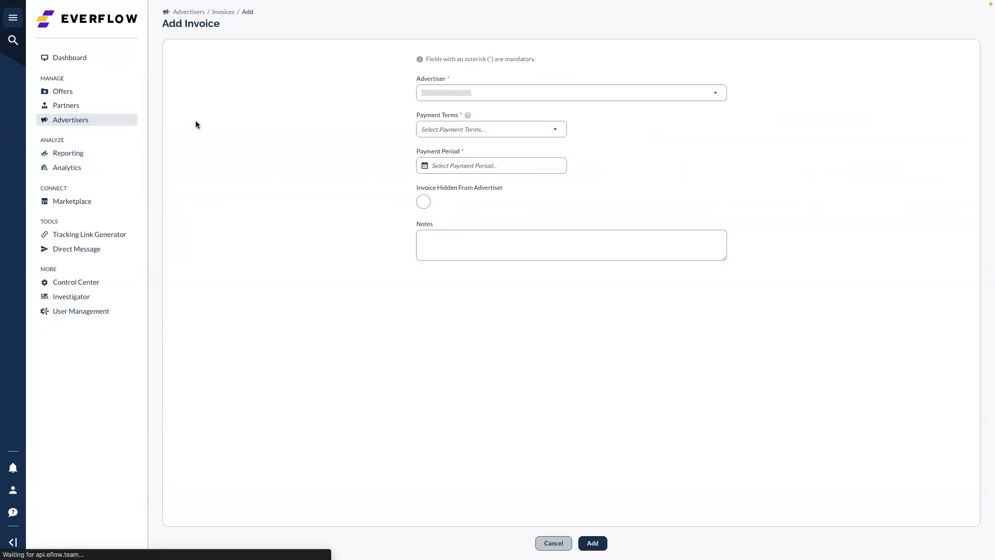
click(460, 171)
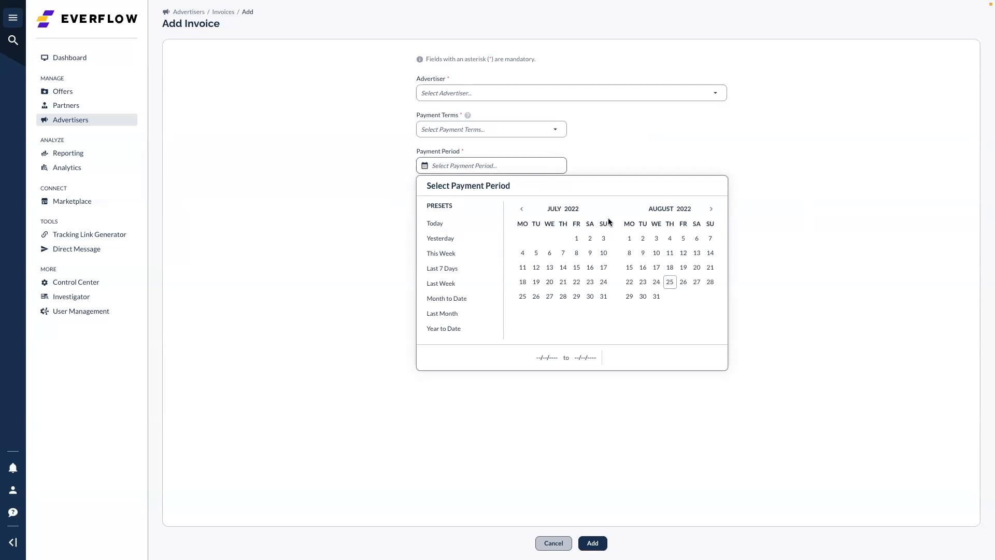
click(576, 239)
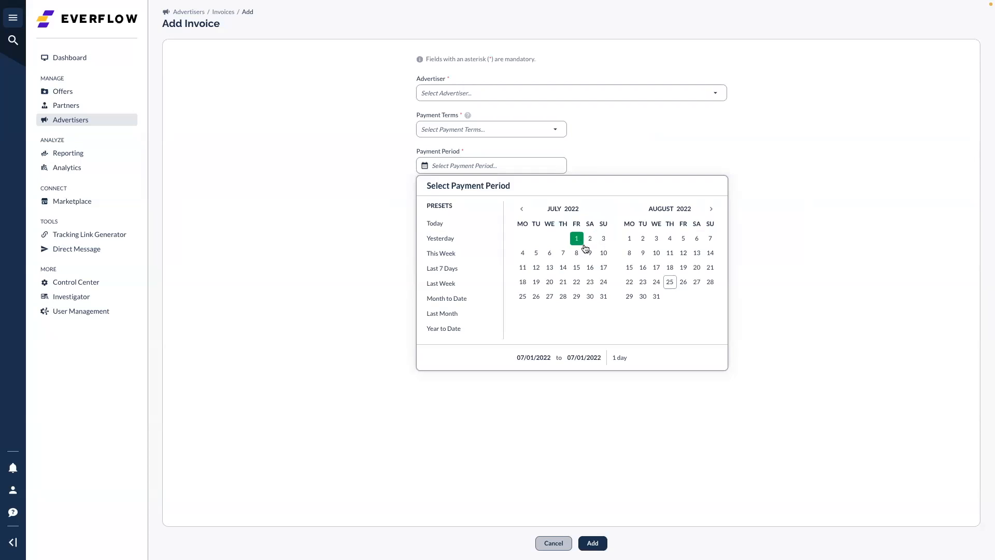
click(603, 297)
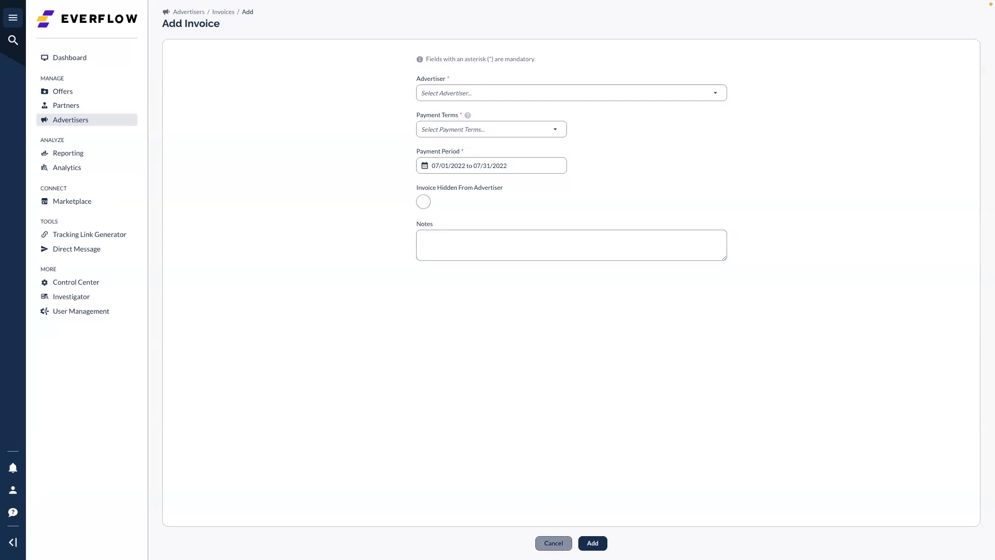
click(553, 543)
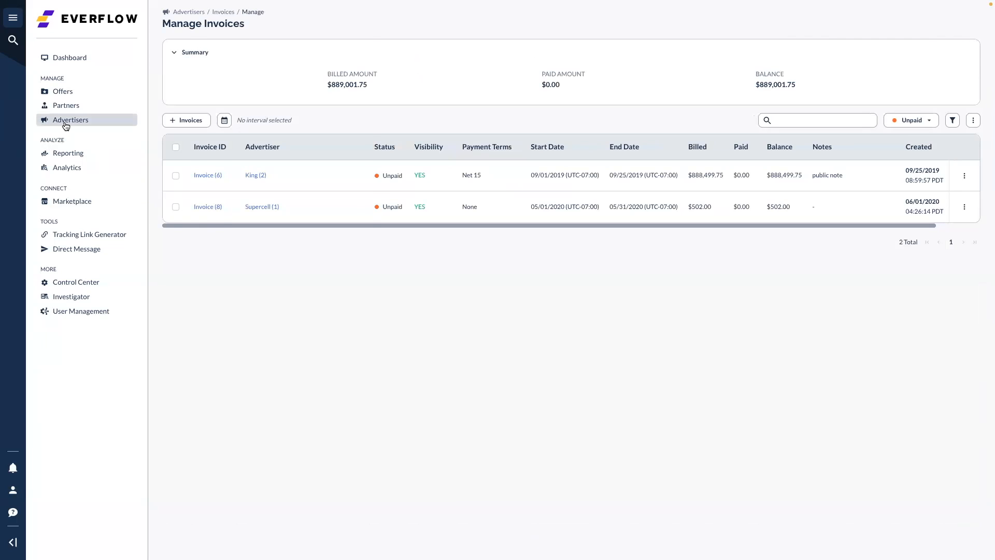
Go to Advertisers > Tiered Commissions to list 'Best Tier Ever - Summer Time' and 'Test'
click(101, 122)
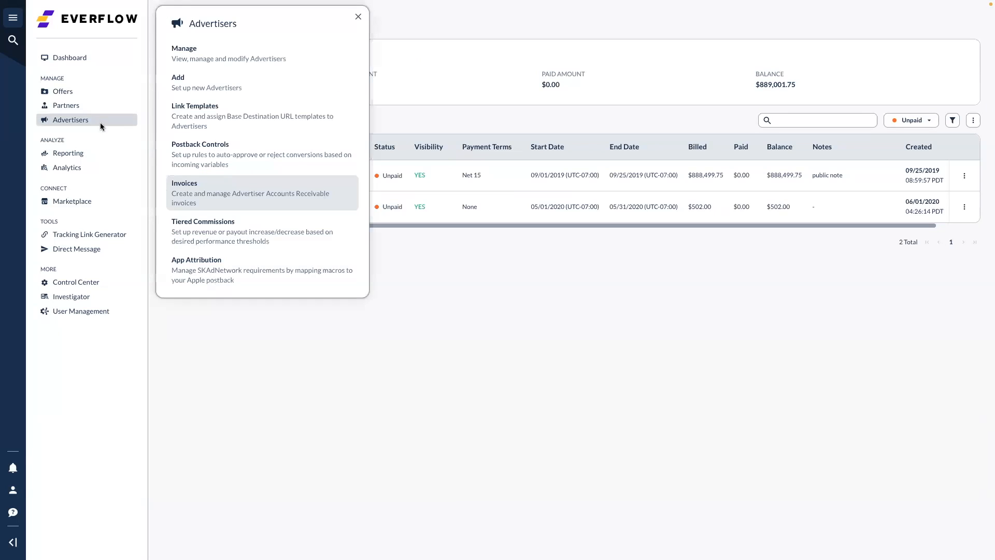
click(204, 236)
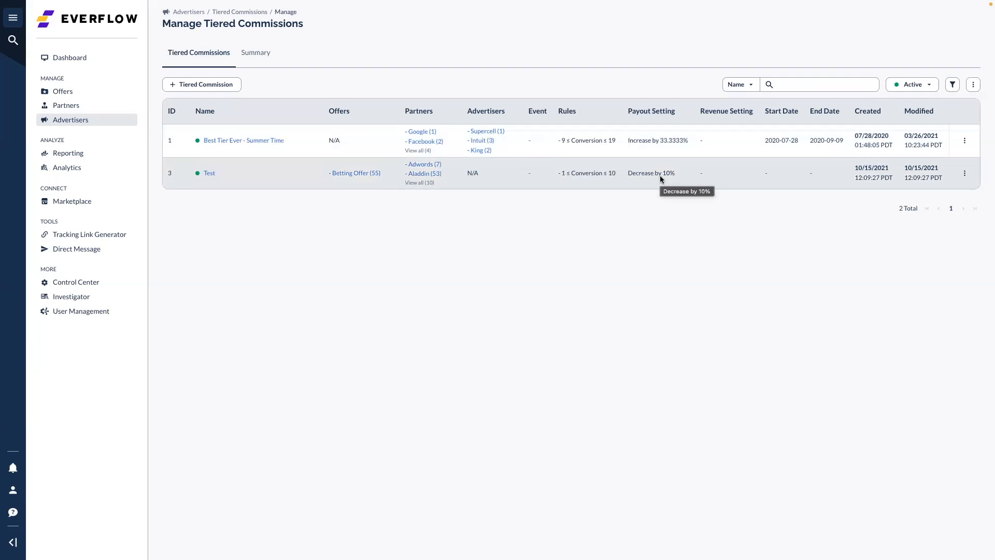
Choose Advertiser Postback from the Reporting flyout to open the 08/25/2022 report page
click(88, 123)
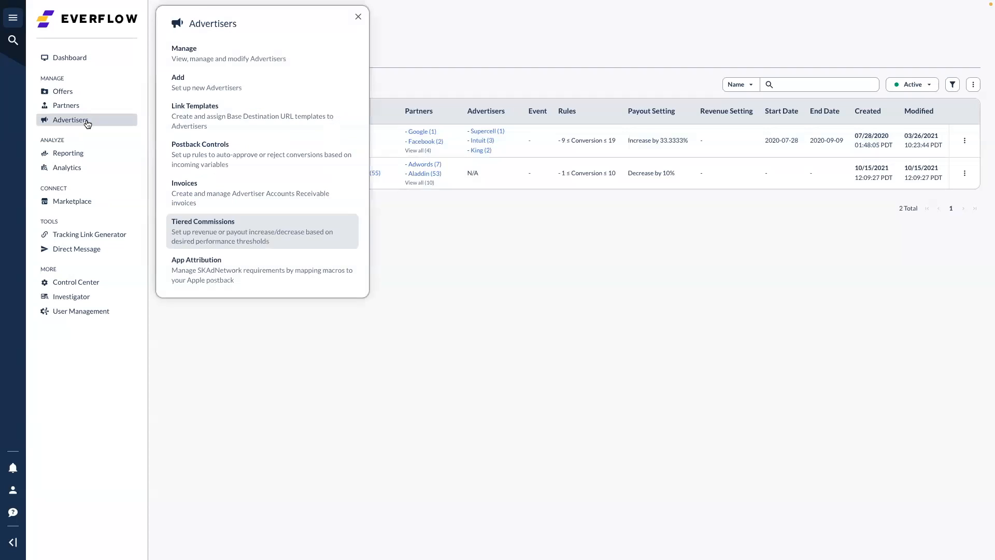
click(78, 153)
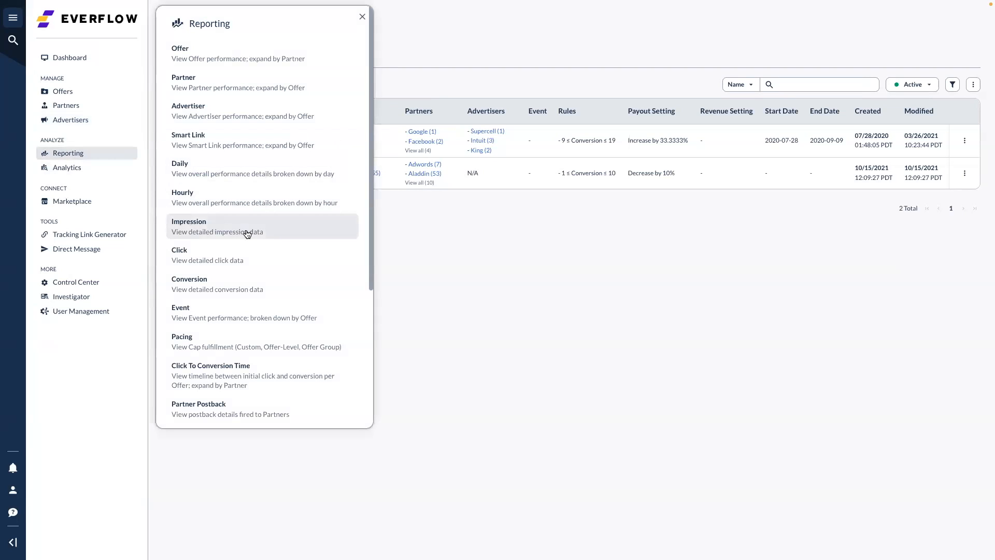
scroll(247, 233, down, 3)
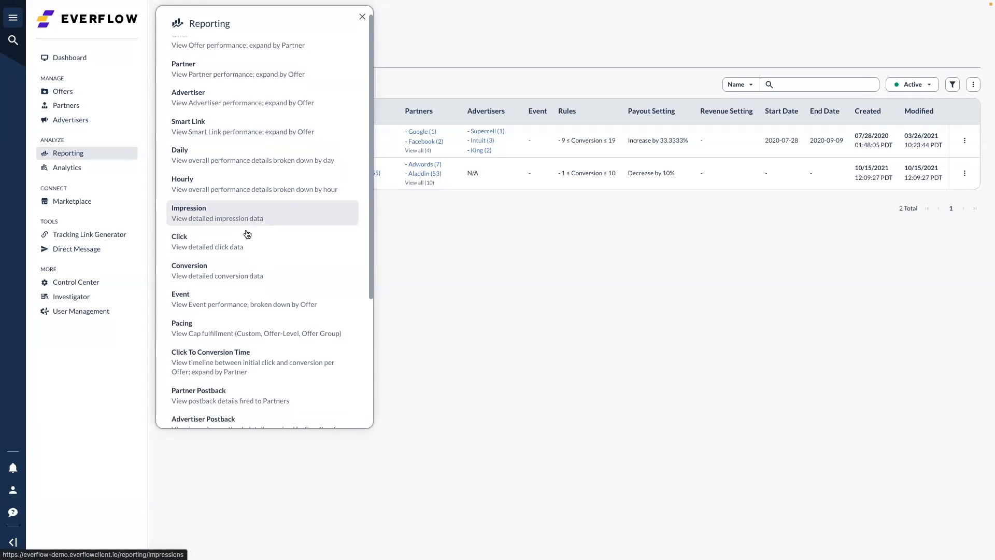
scroll(279, 367, up, 1)
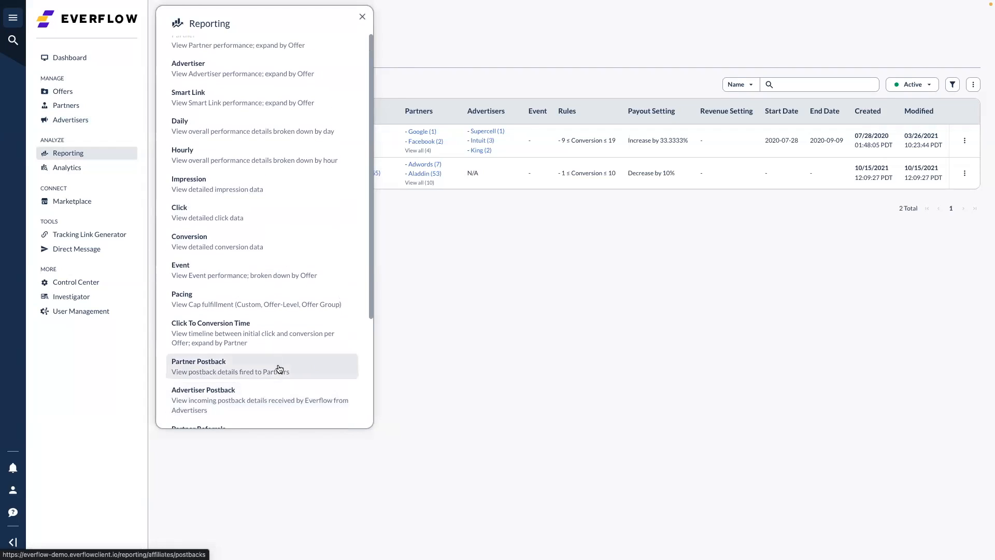
scroll(285, 380, down, 2)
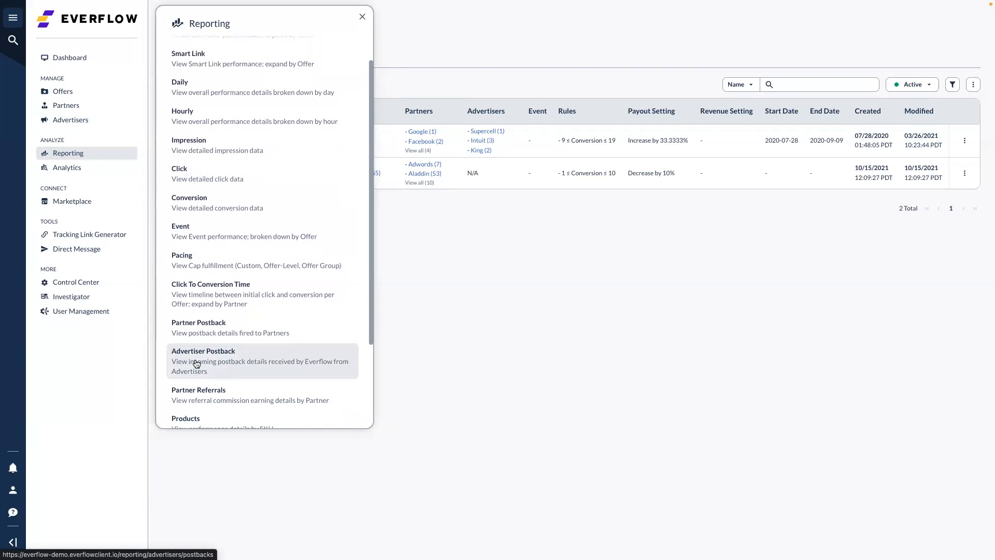
click(197, 362)
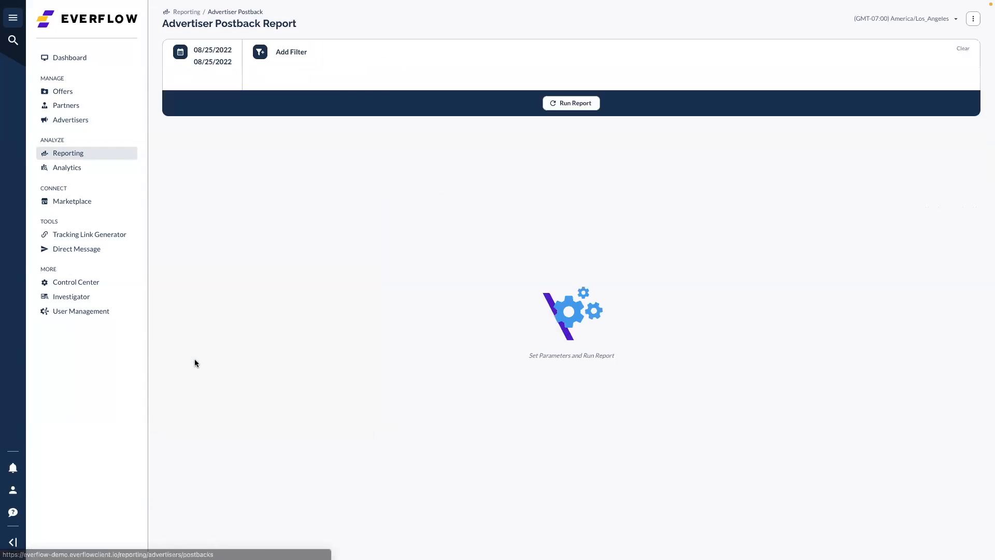
Run the Advertiser Postback Report for 08/25/2022, opening and closing Add Filter without adding one
click(573, 106)
click(289, 52)
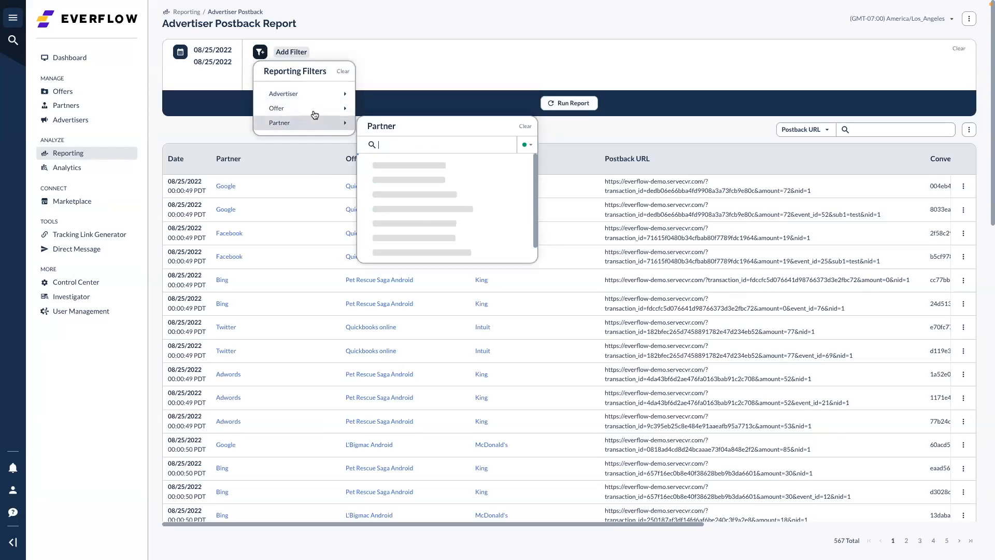
click(490, 53)
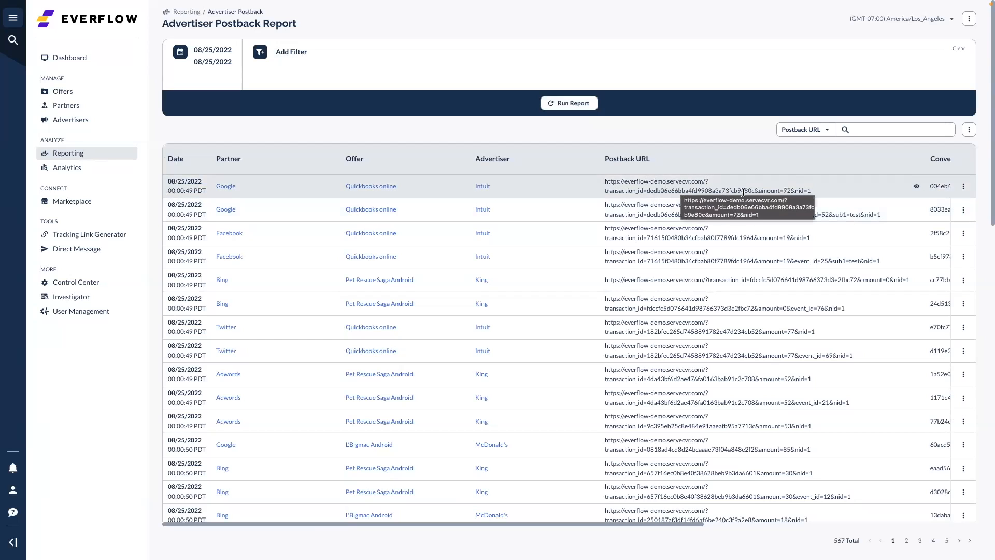
Highlight the first row's transaction id, scroll the table right, and open the rejected Bing postback's actions
double_click(669, 192)
scroll(679, 191, right, 4)
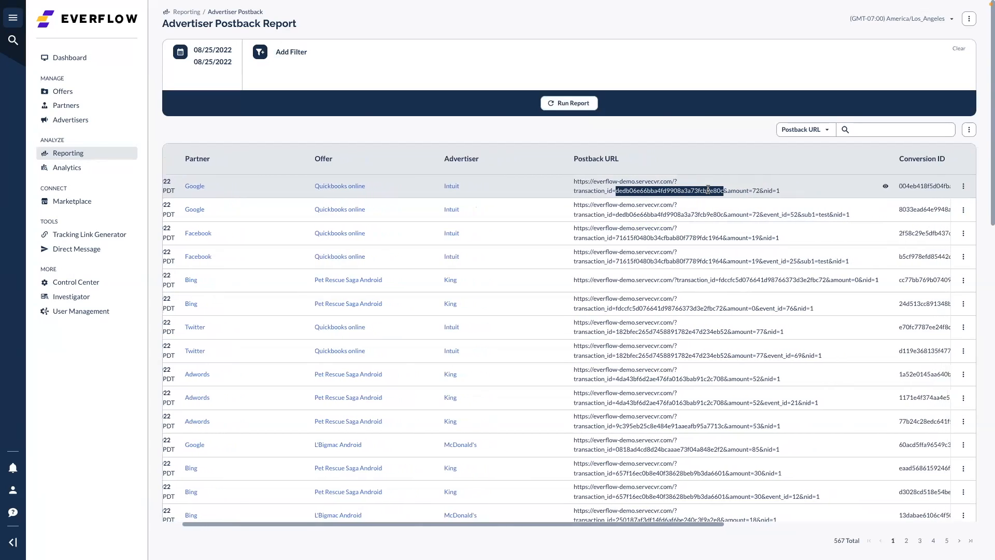
scroll(687, 190, right, 10)
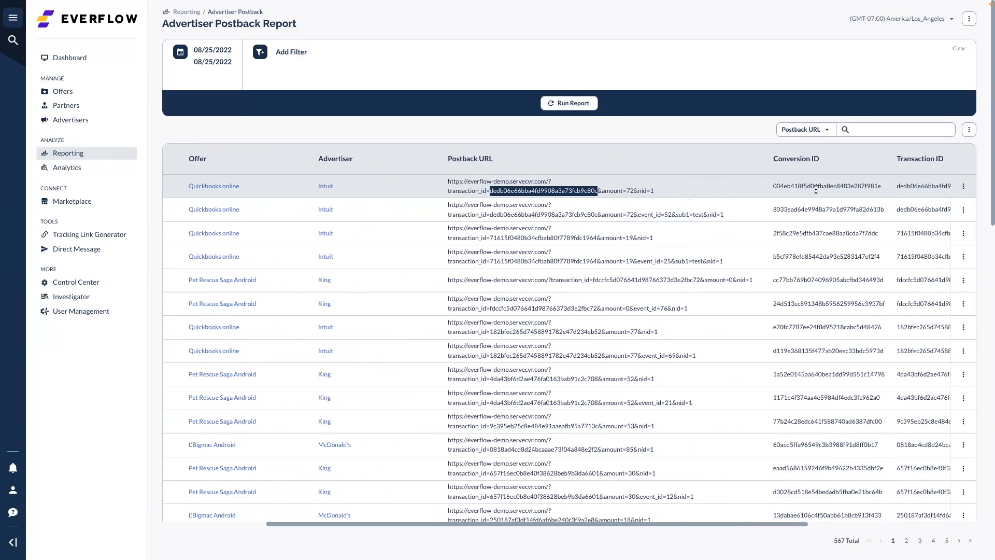
scroll(801, 189, right, 4)
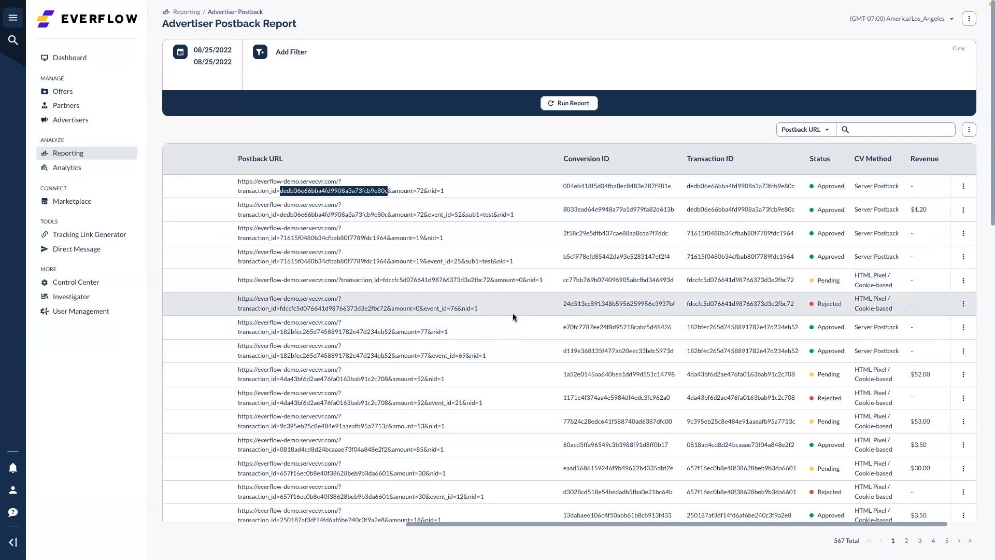
scroll(528, 306, right, 1)
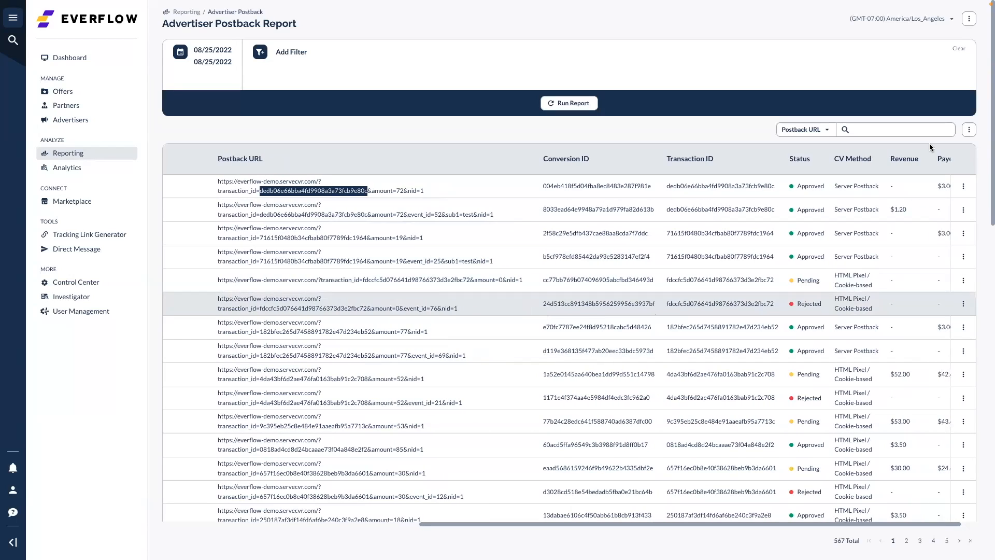
click(860, 187)
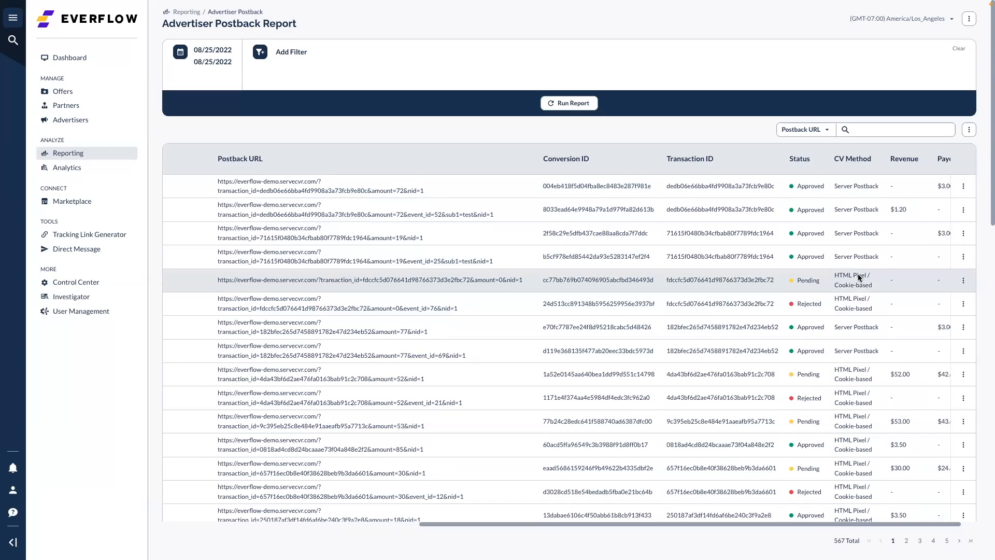
scroll(858, 274, right, 1)
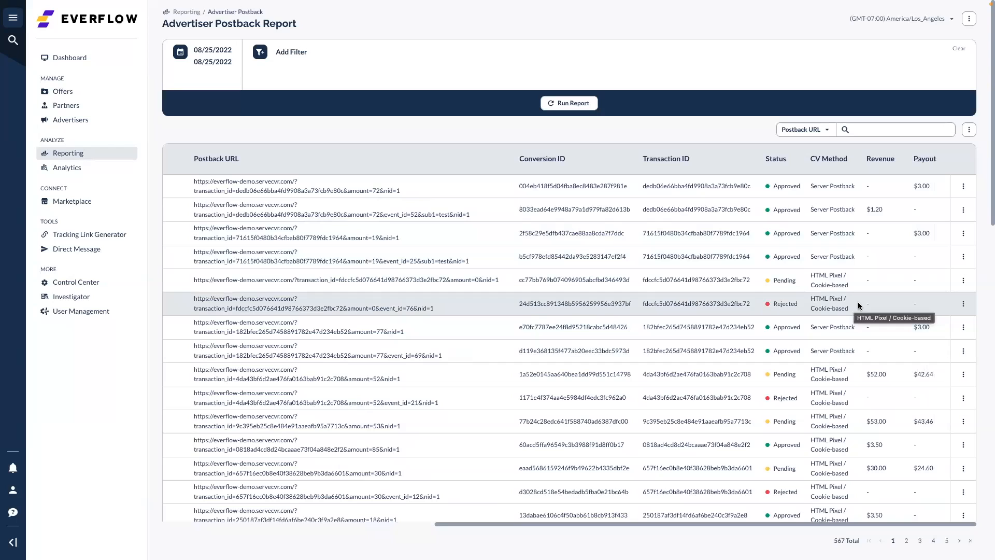
click(963, 306)
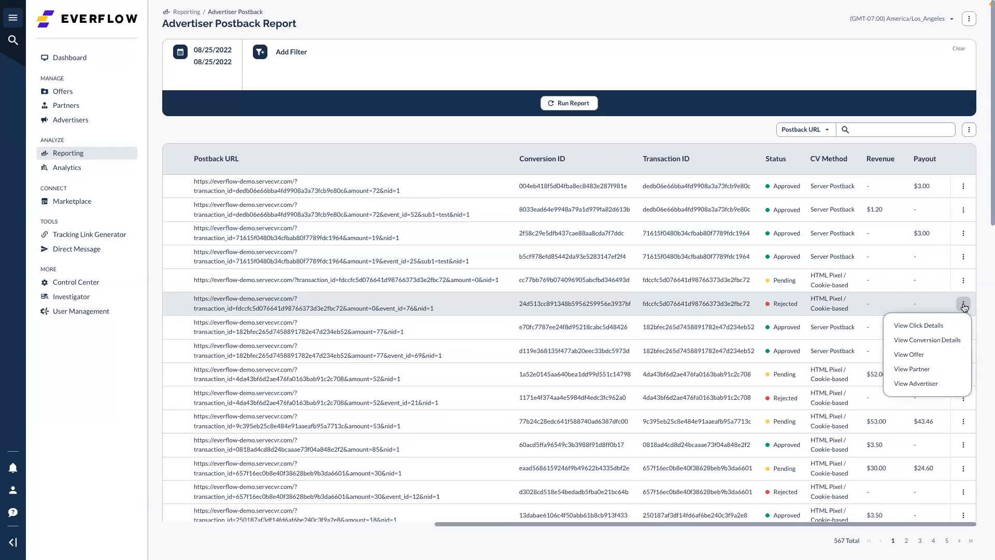
Open the rejected Bing conversion's details and highlight the error message explaining the rejection
click(928, 340)
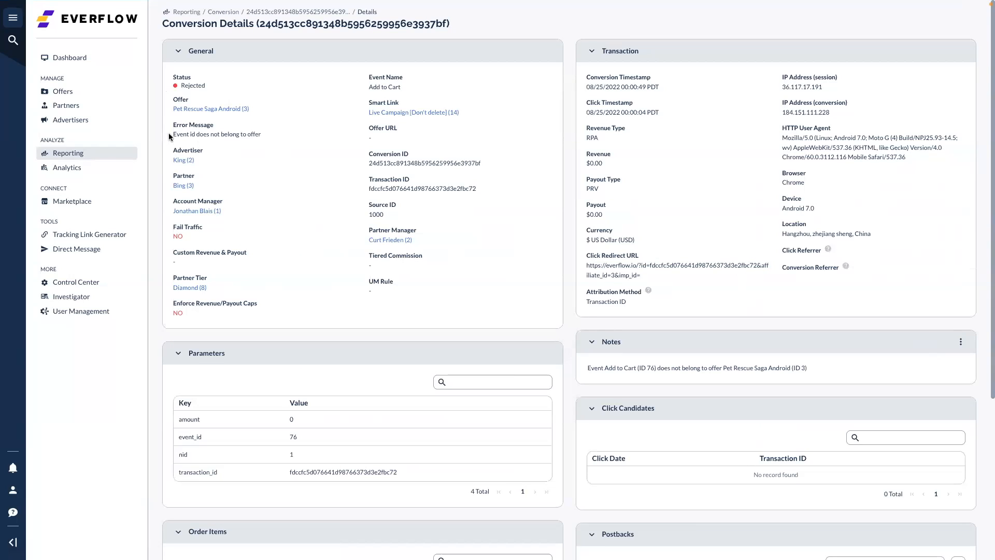
drag(172, 134, 268, 136)
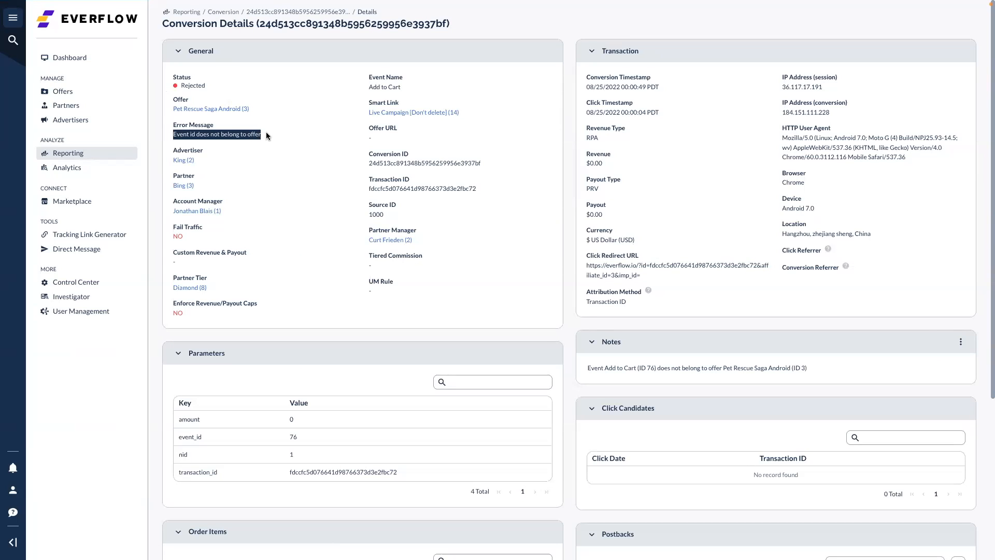
click(279, 157)
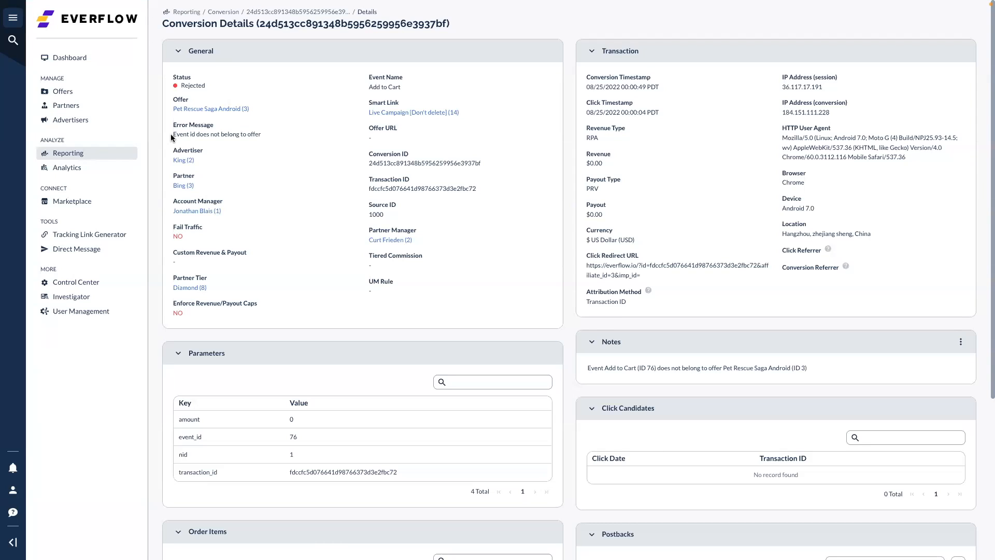
drag(172, 135, 255, 135)
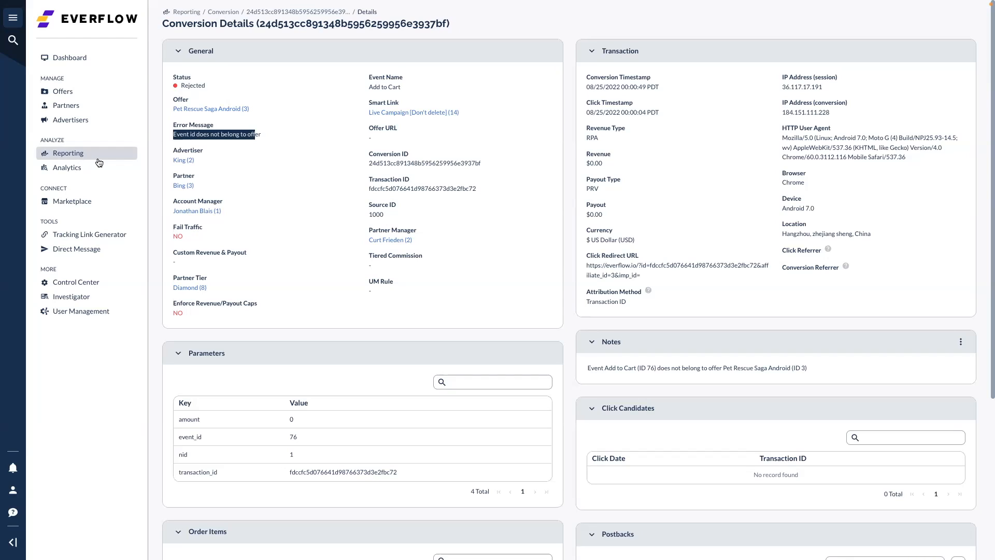
Return to the conversion report, then advance the Keynote presentation to slide 8
click(220, 14)
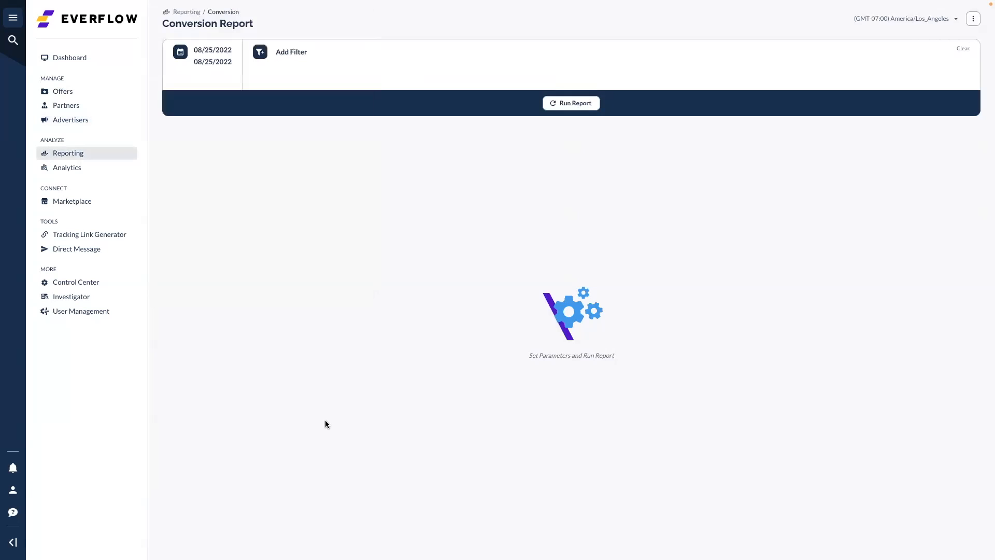
key(ctrl+Left)
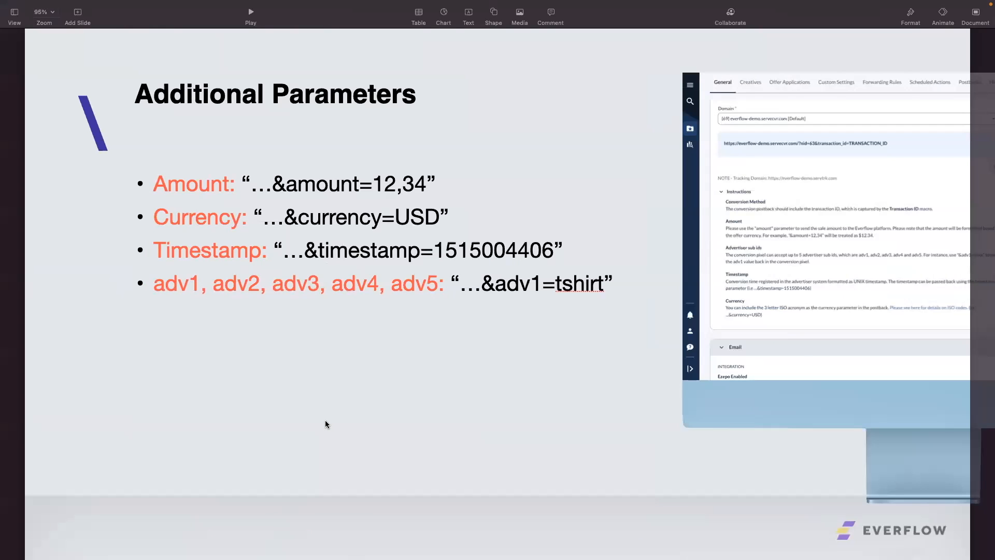
key(Down)
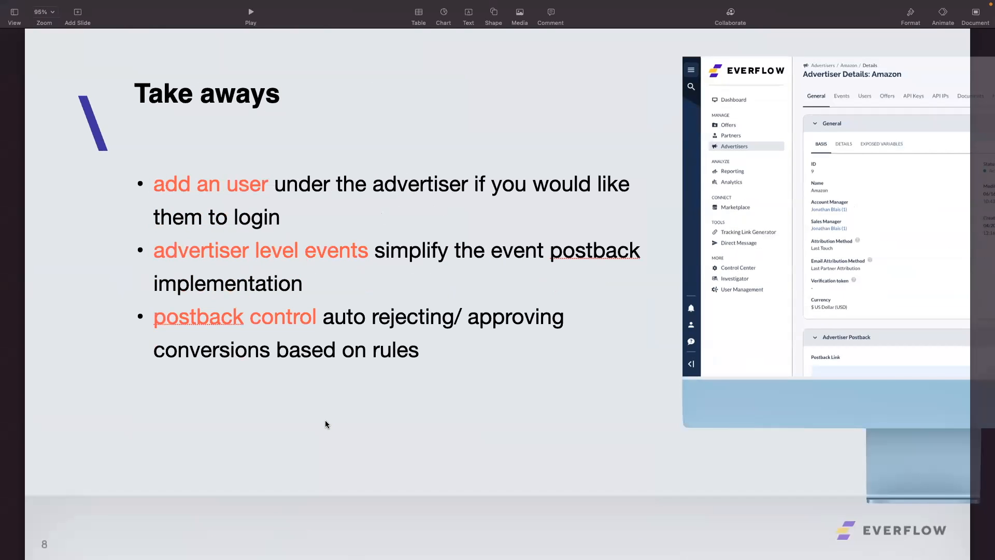